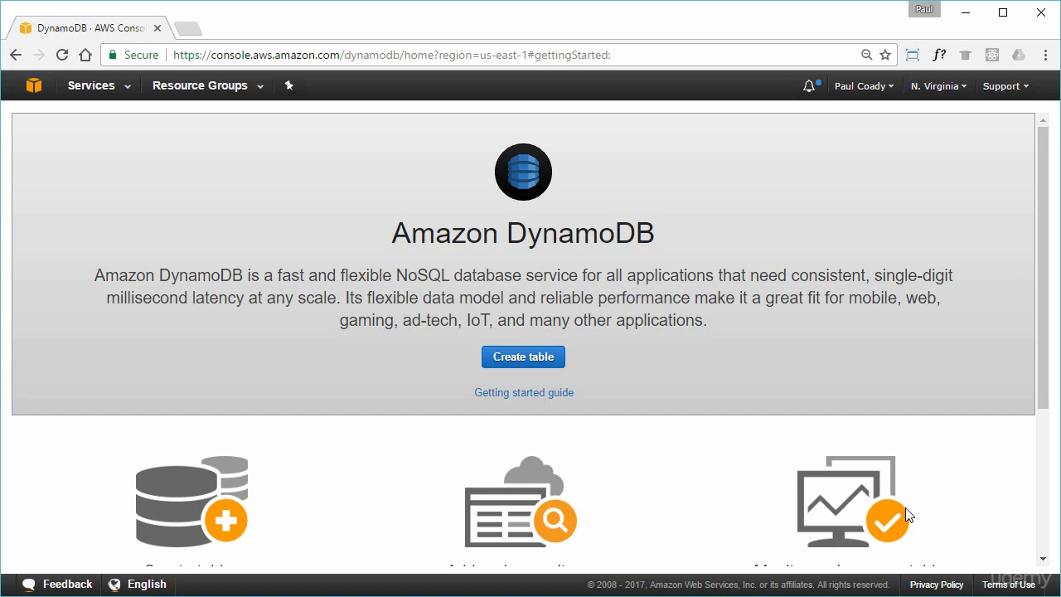
# - Start a new DynamoDB table named test-table with the partition key Id of type Number
pyautogui.click(535, 362)
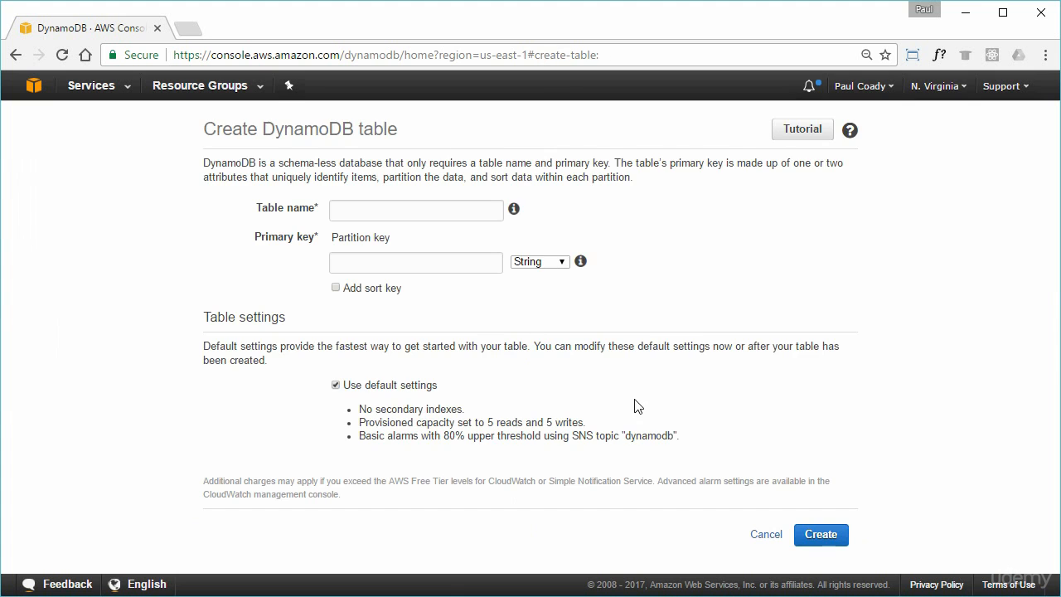
pyautogui.click(368, 208)
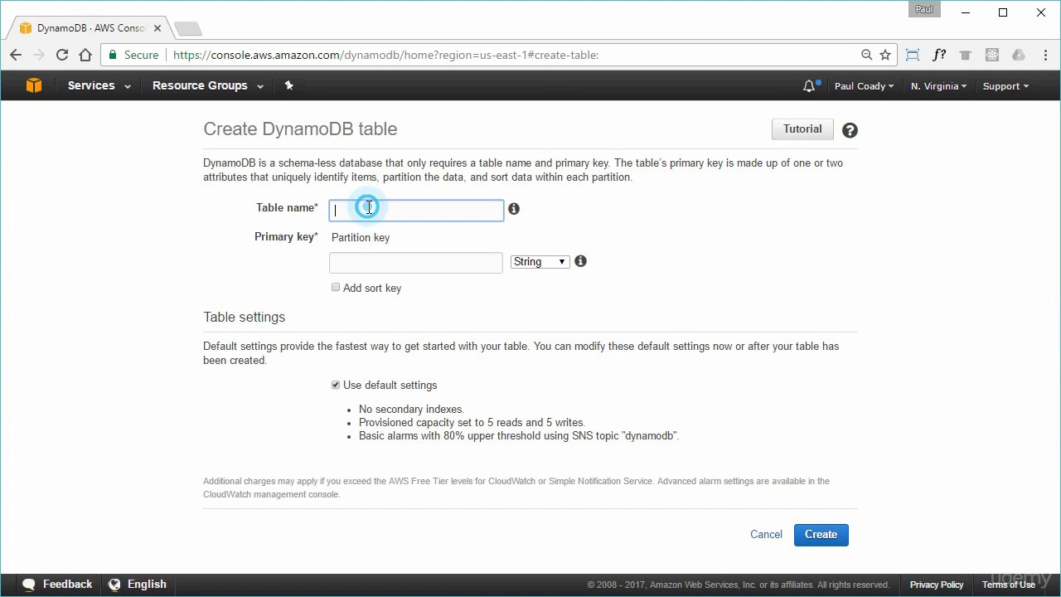
pyautogui.write('test-table')
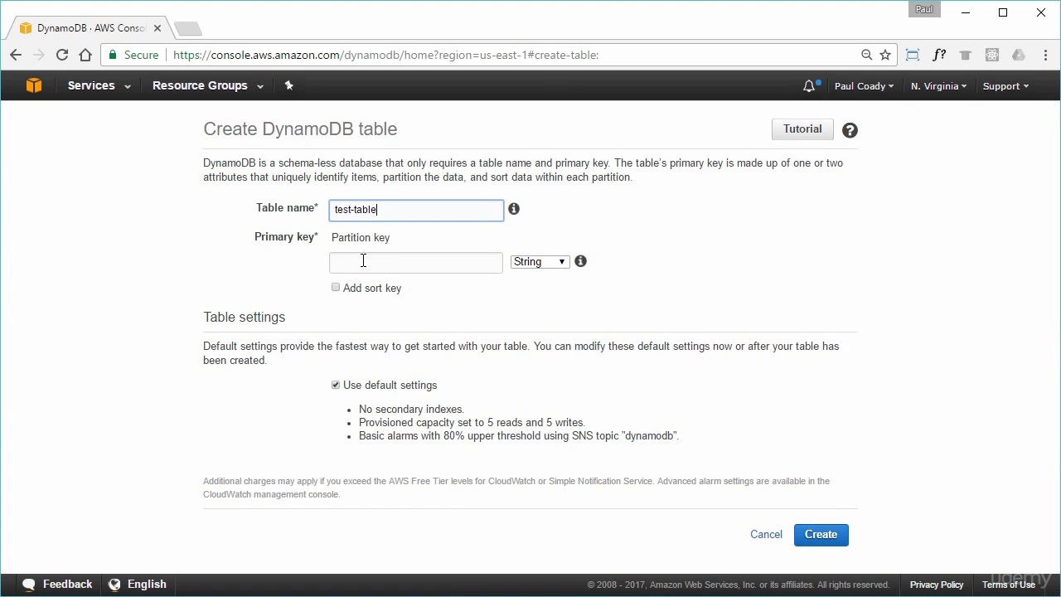
pyautogui.click(363, 260)
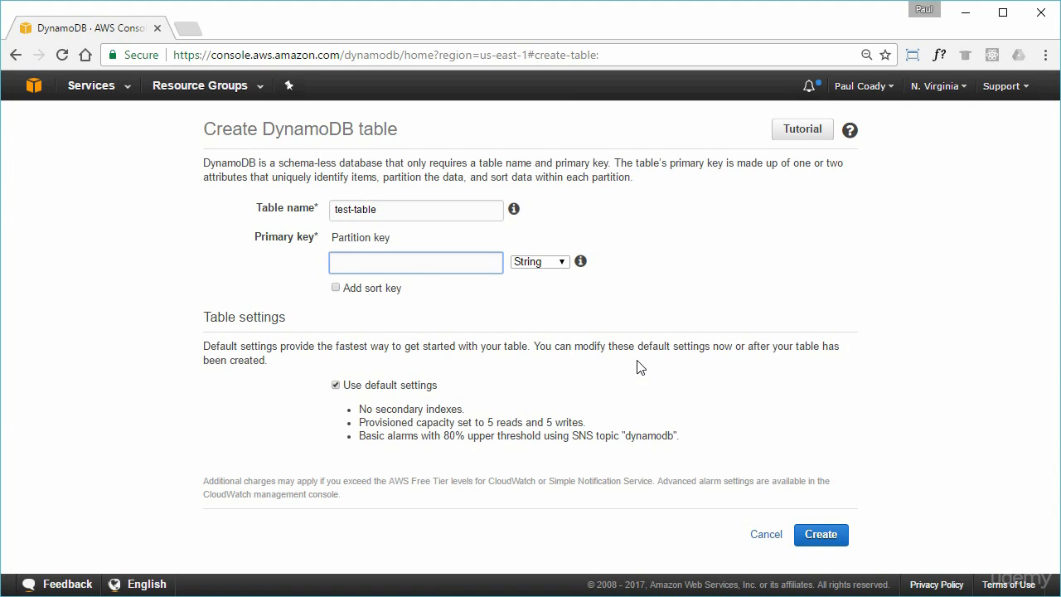
pyautogui.write('Id')
pyautogui.click(562, 264)
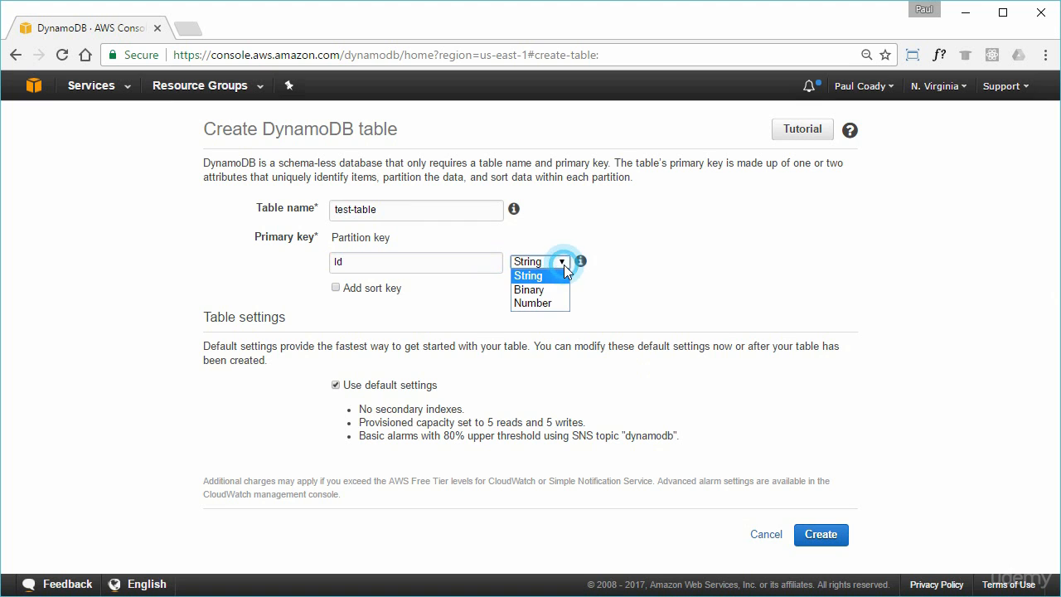
pyautogui.click(539, 303)
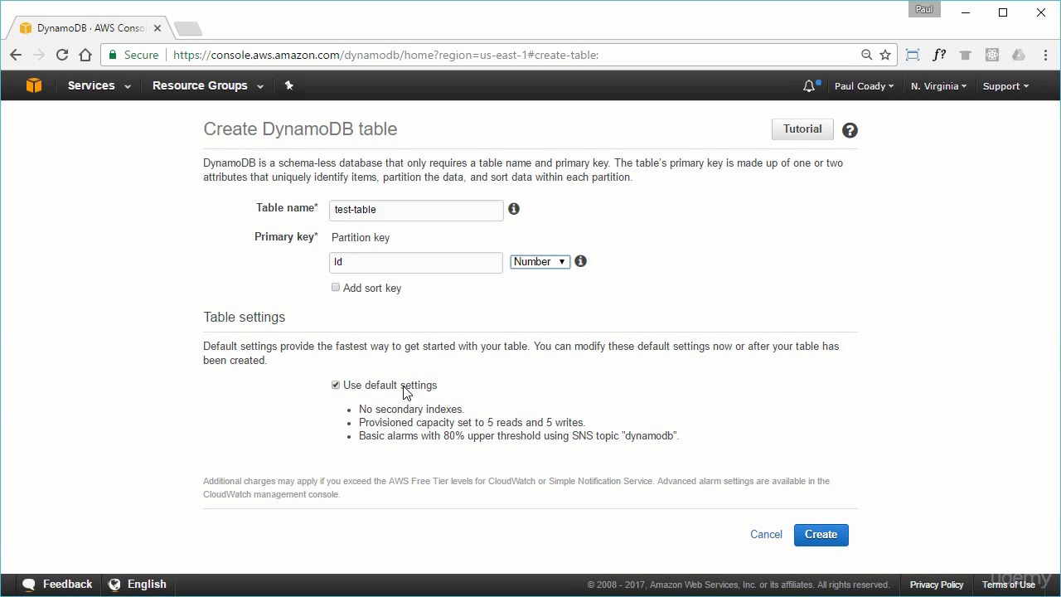
# - Disable the default settings and add a secondary index with partition key ProductCategory (String) and sort key Price (Number)
pyautogui.click(337, 385)
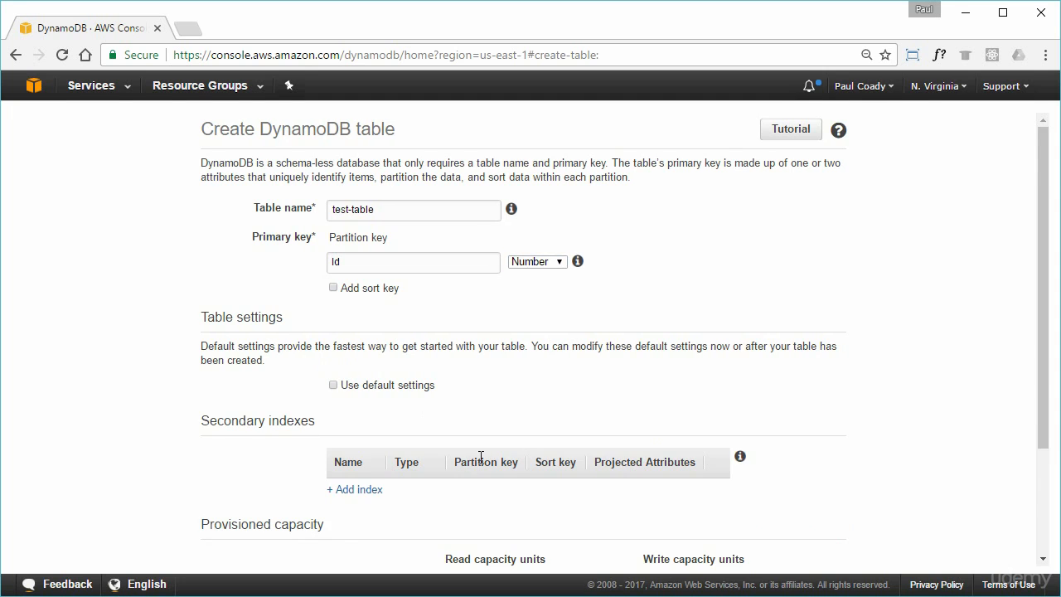
pyautogui.scroll(-1, 389, 453)
pyautogui.scroll(-1, 431, 420)
pyautogui.click(365, 343)
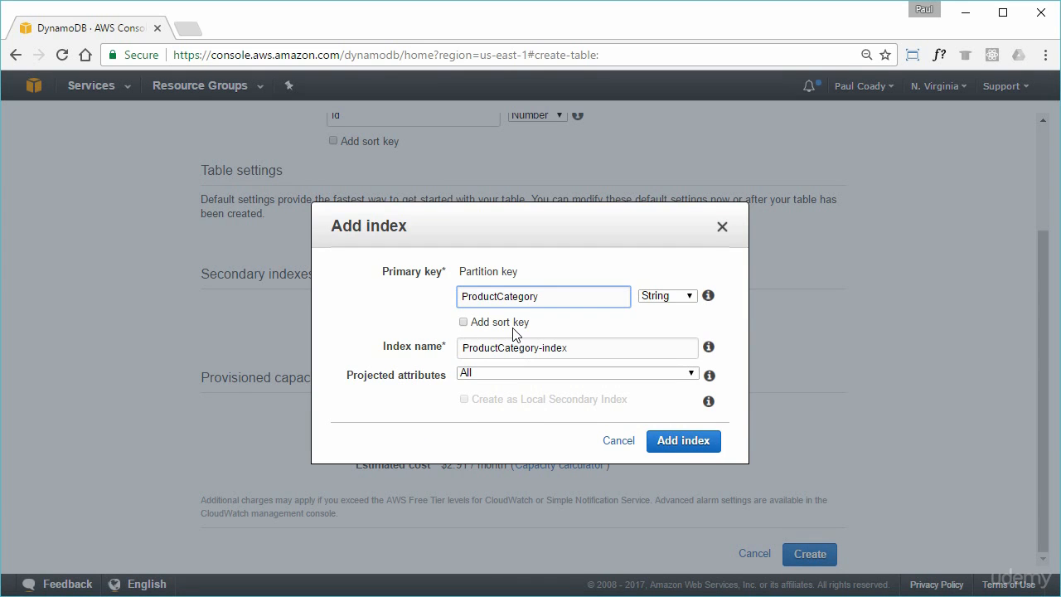
pyautogui.click(464, 323)
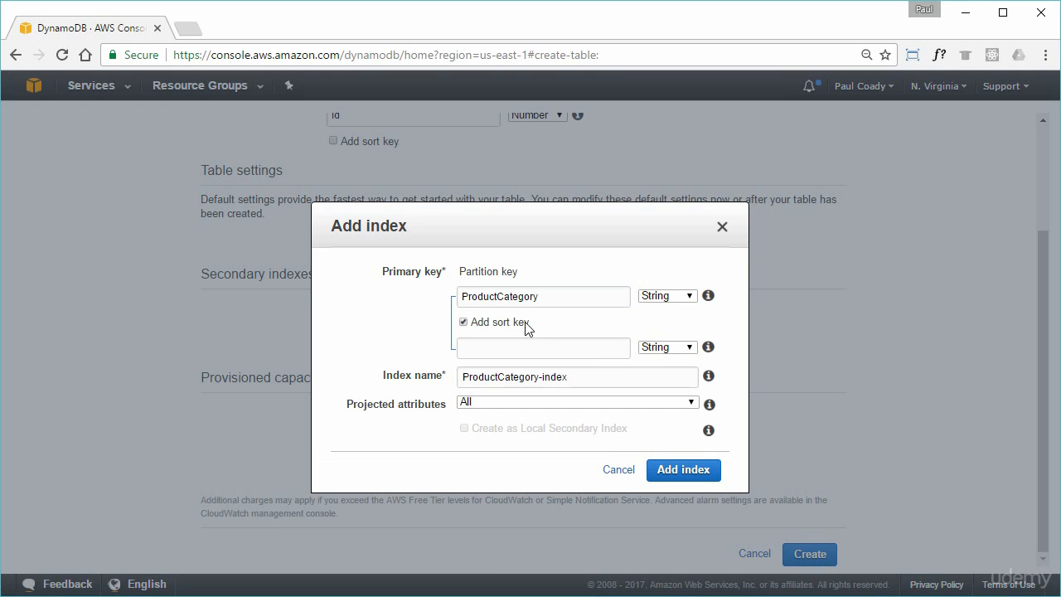
pyautogui.click(495, 350)
pyautogui.write('Price')
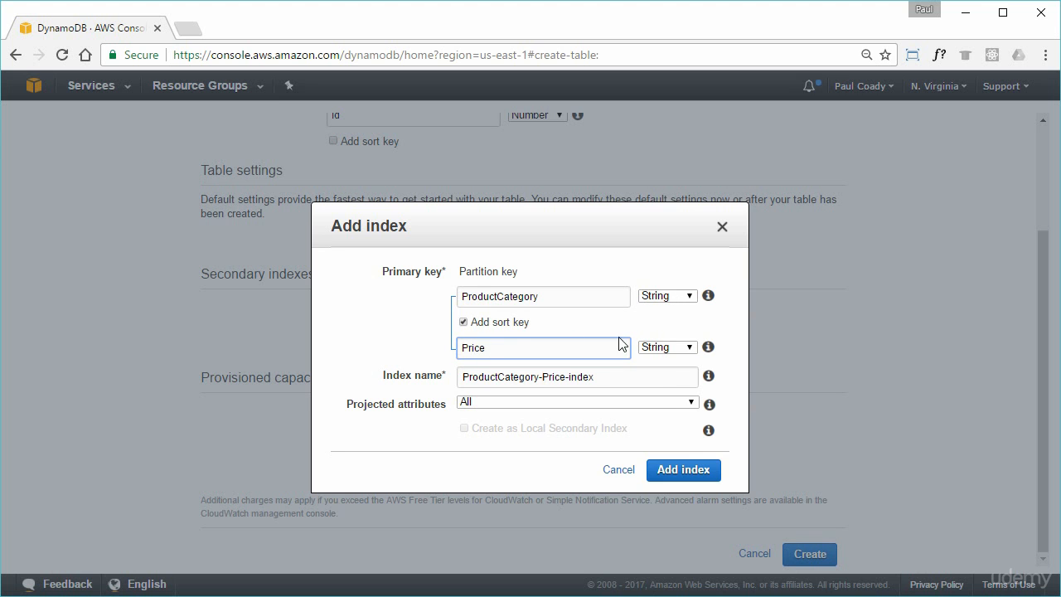
pyautogui.click(678, 347)
pyautogui.click(667, 390)
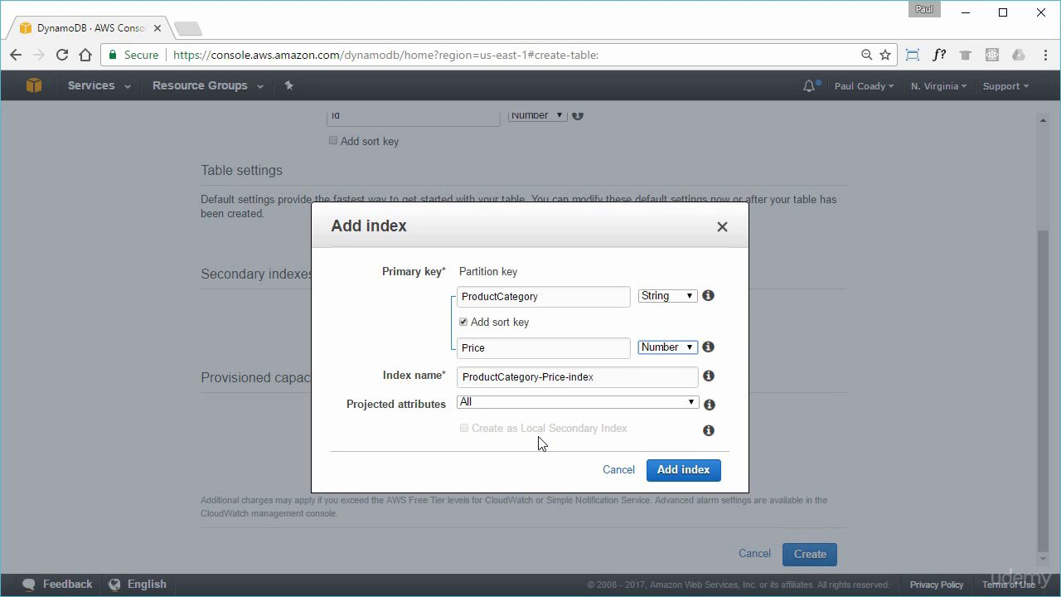
pyautogui.click(688, 471)
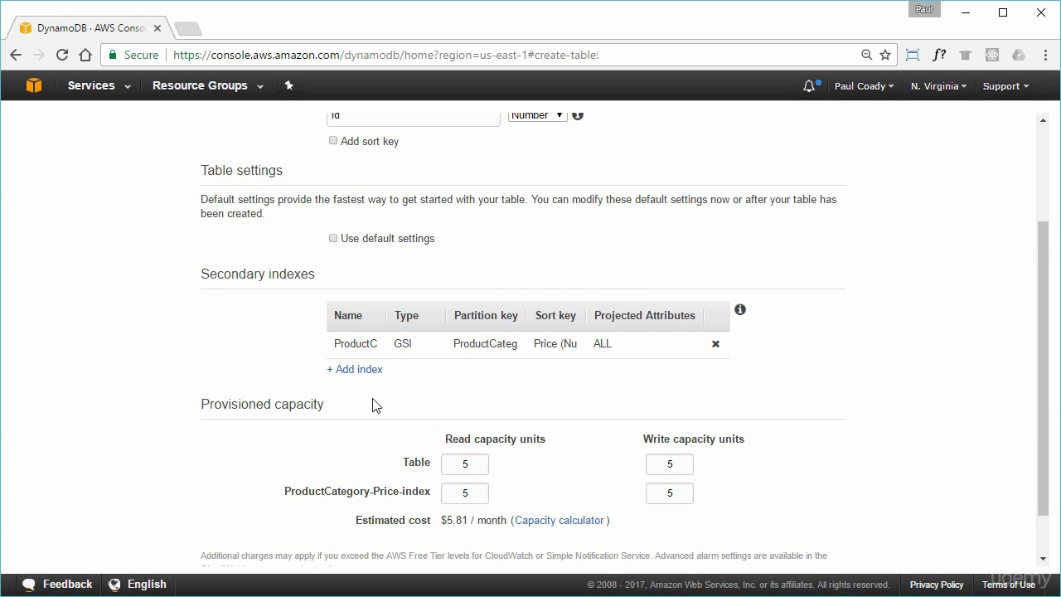
# - Create the table and check its table status in the overview details
pyautogui.scroll(-1, 794, 417)
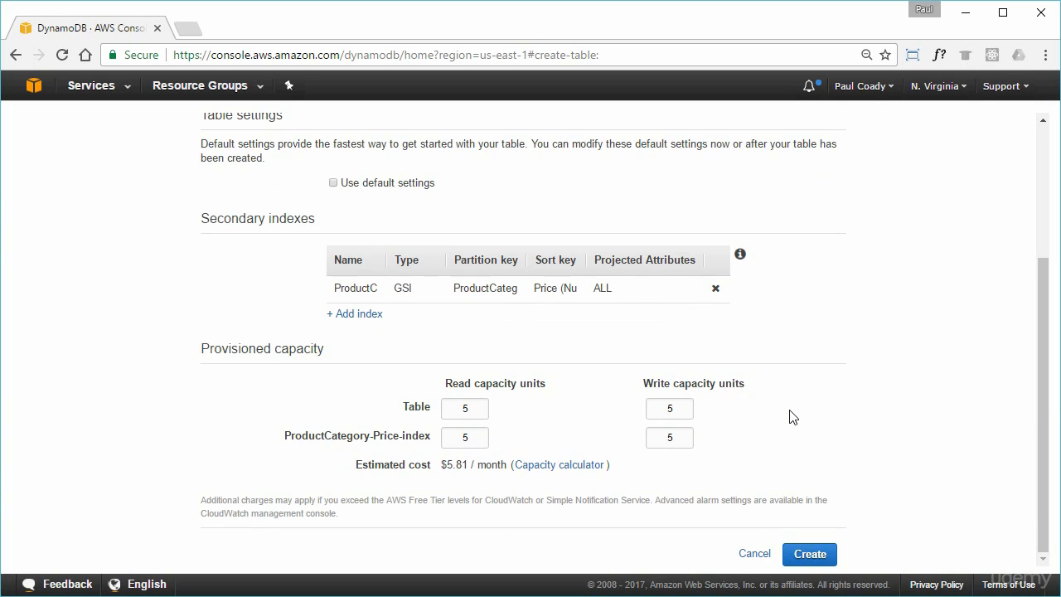
pyautogui.click(808, 560)
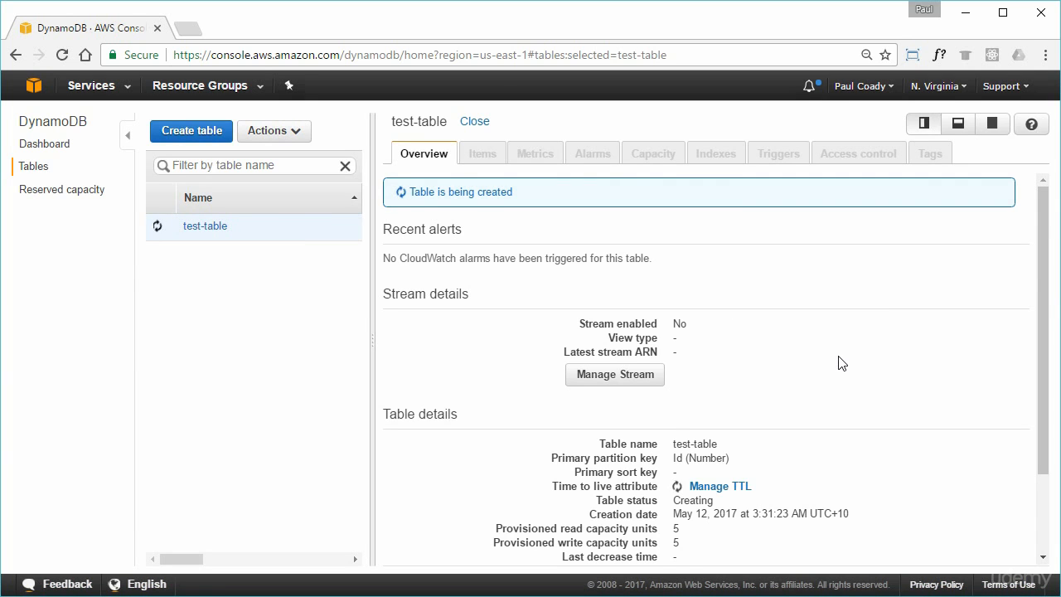
pyautogui.moveTo(594, 500); pyautogui.dragTo(720, 500)
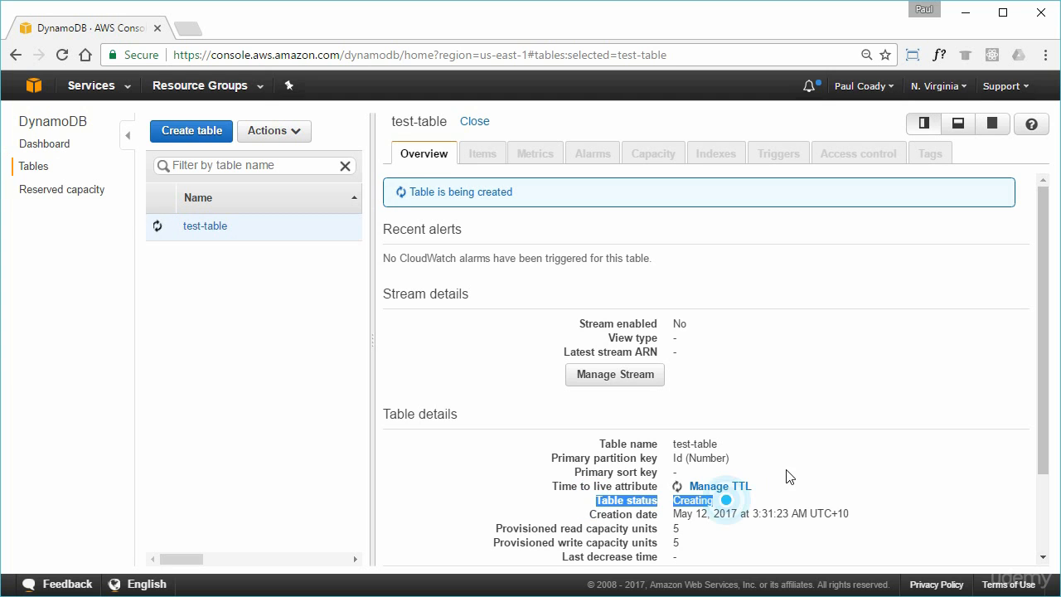
pyautogui.click(766, 398)
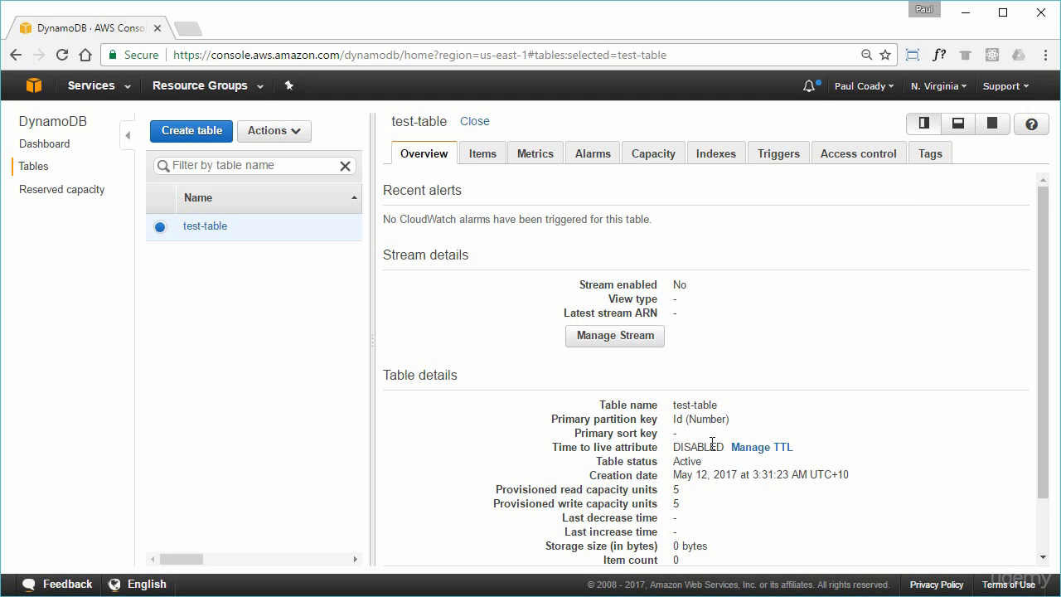
pyautogui.moveTo(594, 461); pyautogui.dragTo(708, 466)
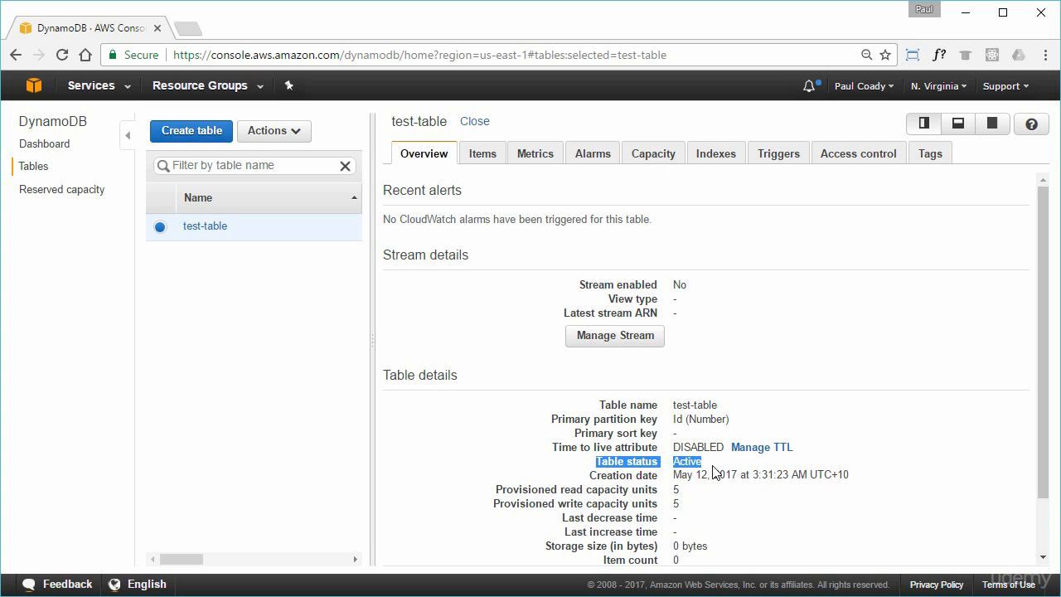
pyautogui.click(770, 242)
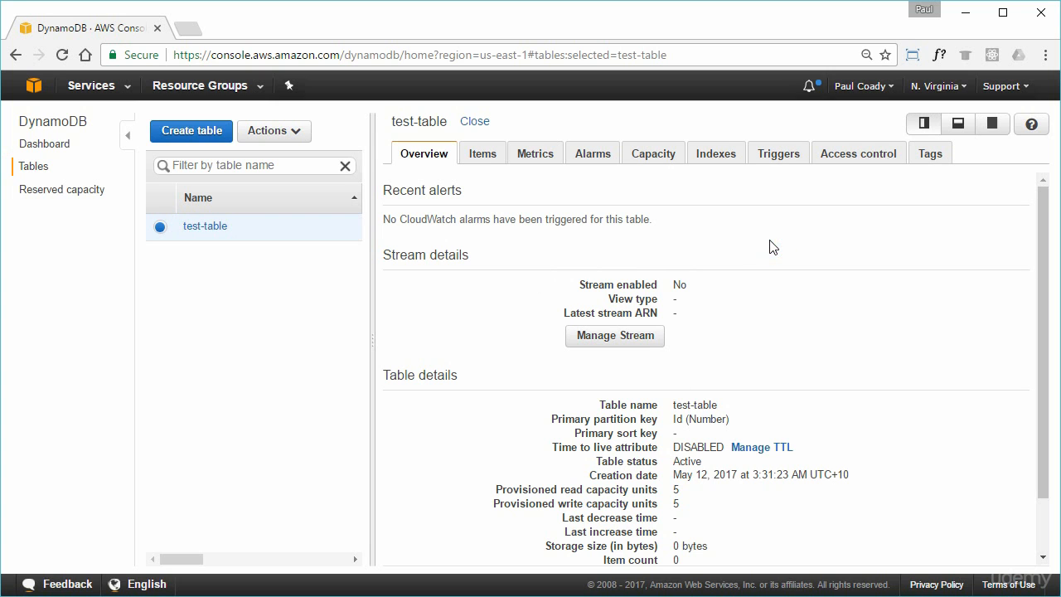
# - Start a new item in test-table with Id 101, ProductCategory Book and Price 2
pyautogui.click(480, 160)
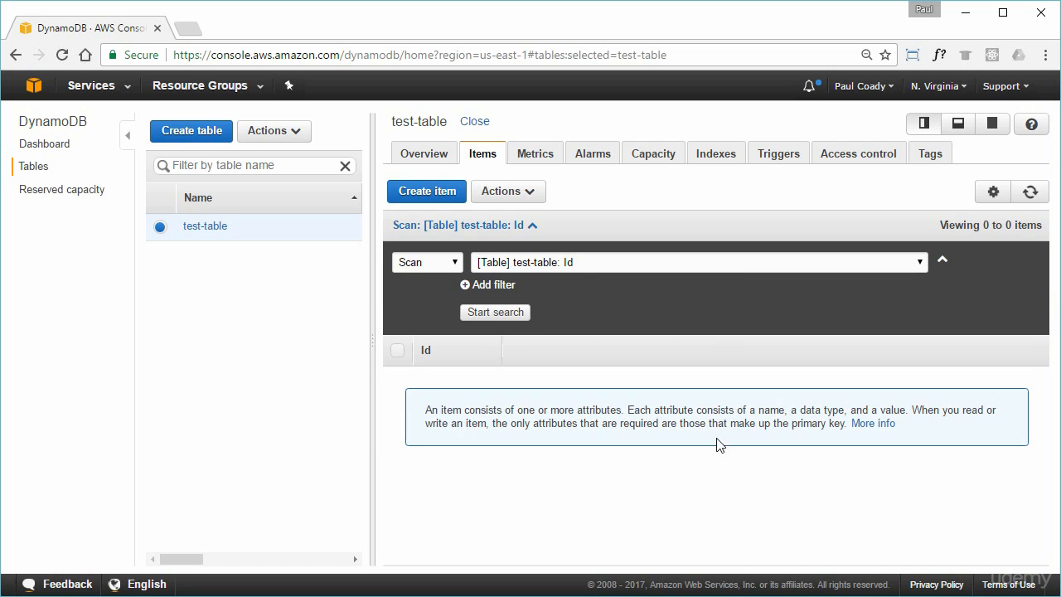
pyautogui.click(430, 196)
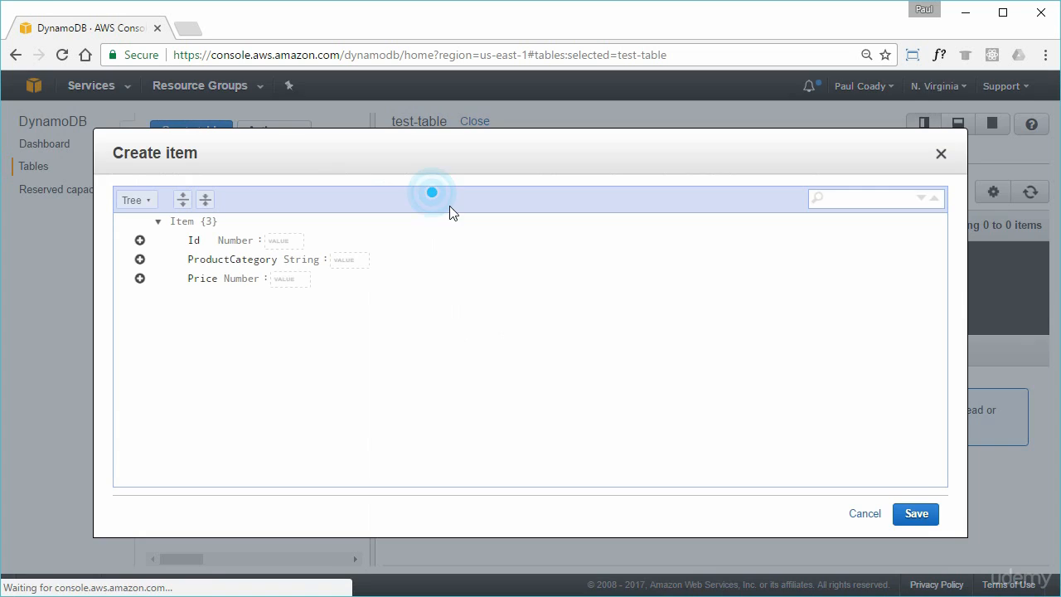
pyautogui.click(283, 242)
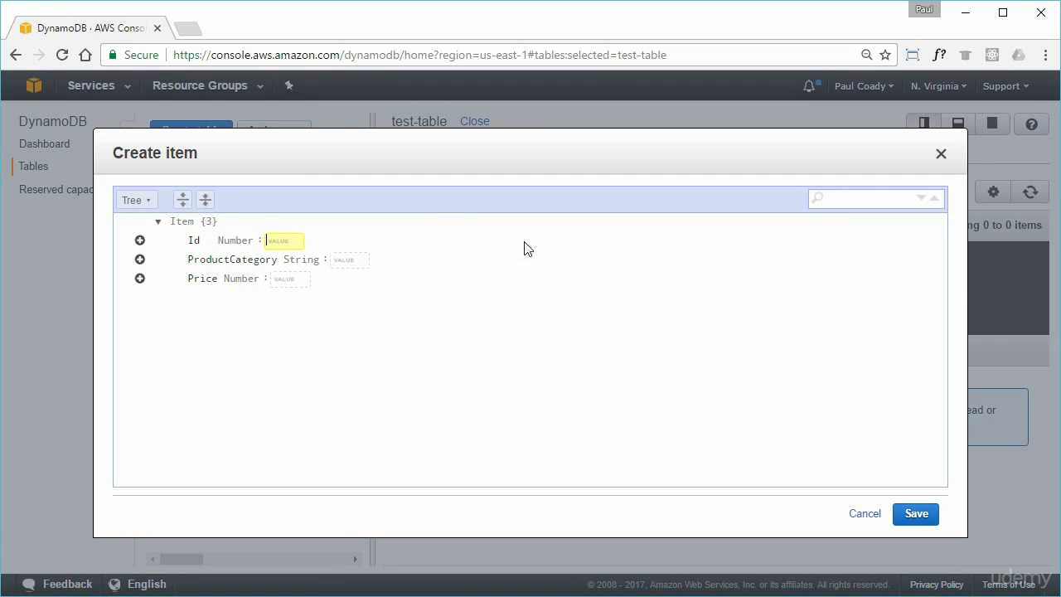
pyautogui.write('101')
pyautogui.click(345, 262)
pyautogui.write('Book')
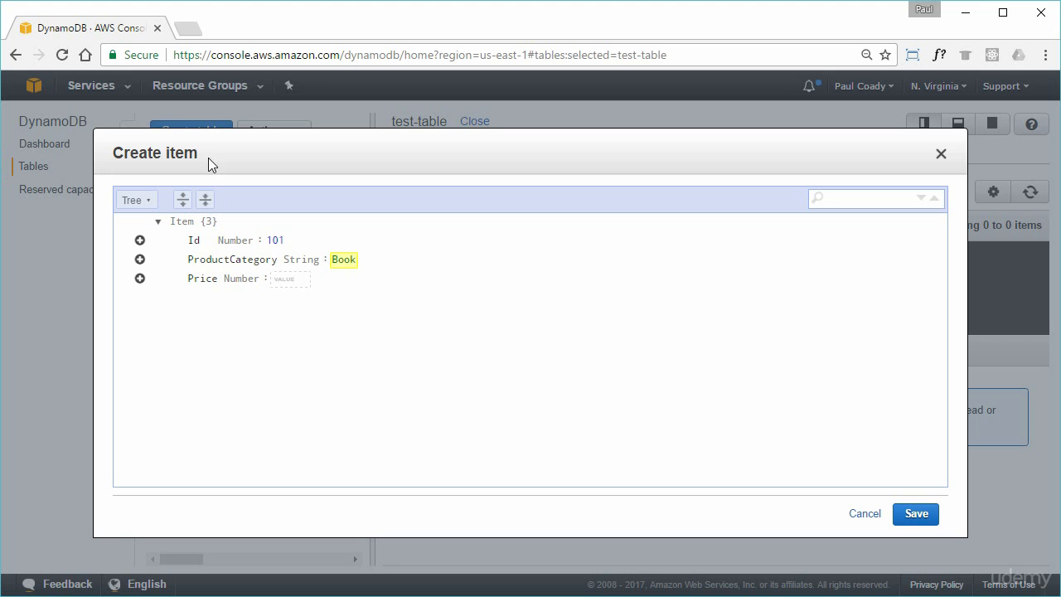
pyautogui.click(302, 281)
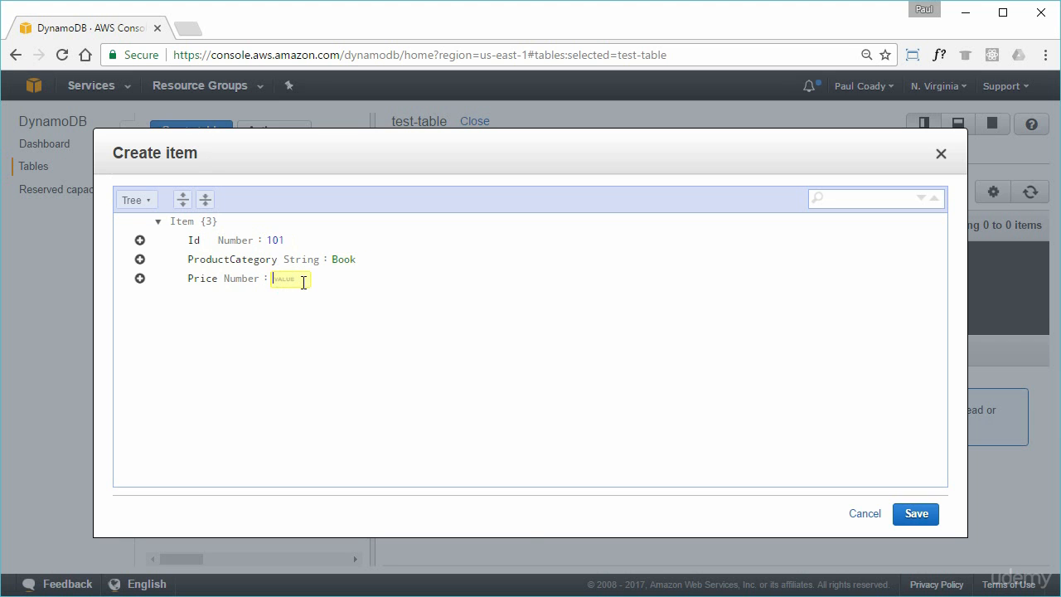
pyautogui.write('2')
pyautogui.click(497, 500)
# - Append a String attribute Title with the value "Book 101 Title" to the item and save the item
pyautogui.click(139, 280)
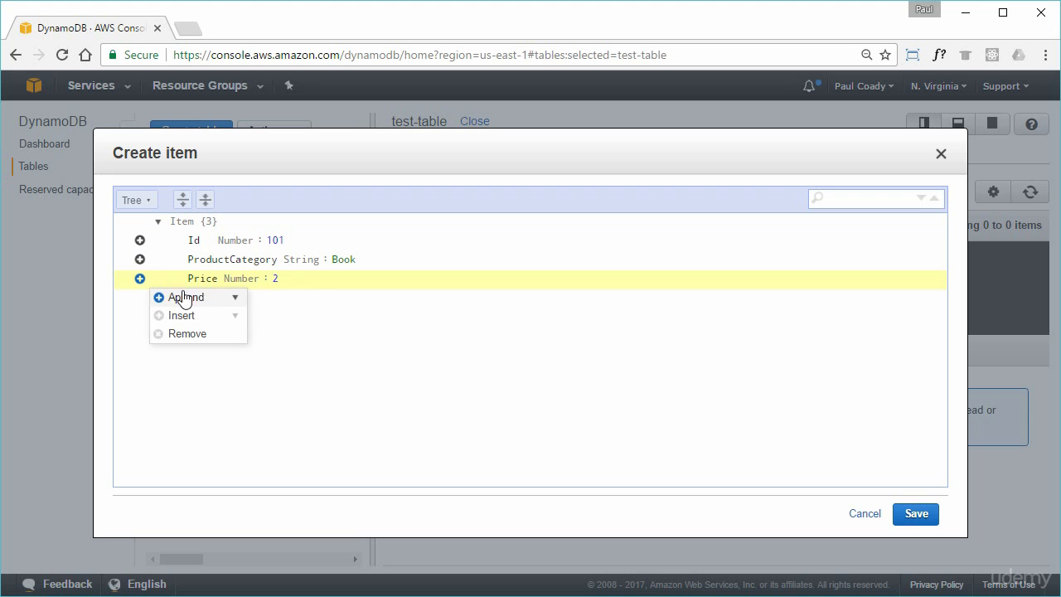
pyautogui.click(235, 299)
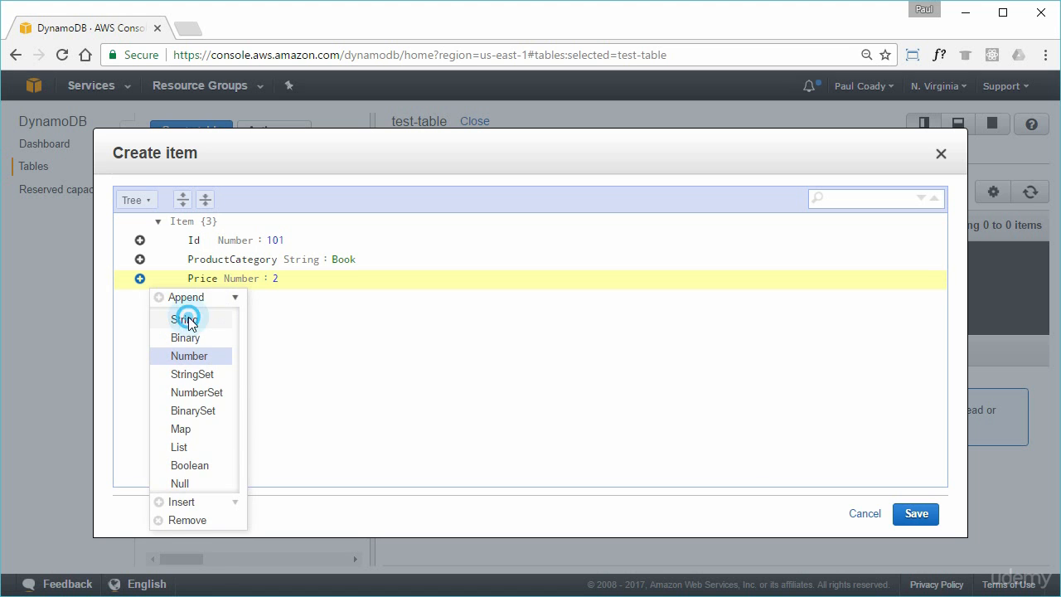
pyautogui.click(187, 321)
pyautogui.write('T')
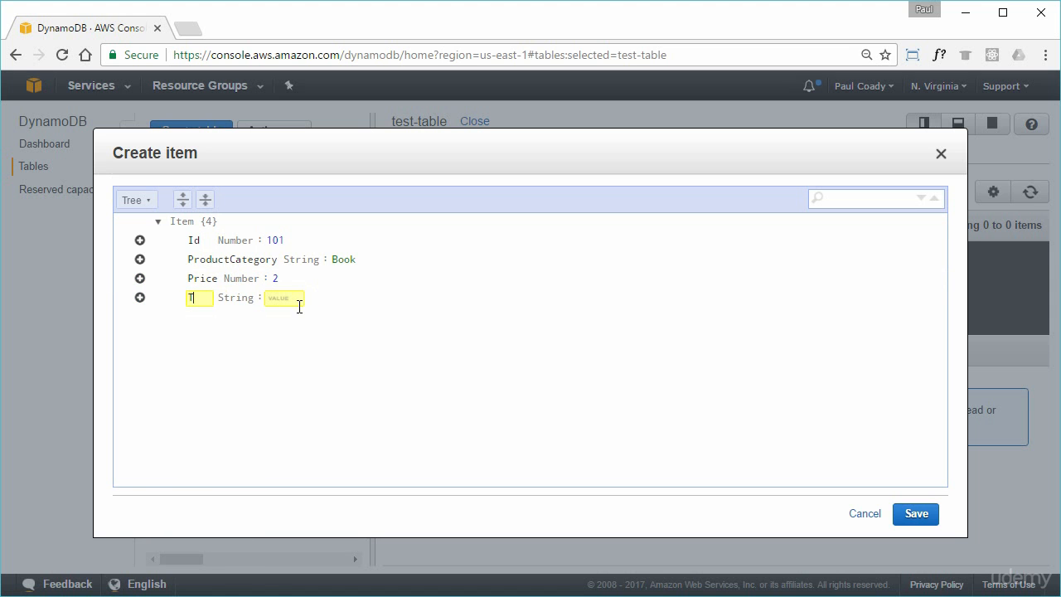
pyautogui.write('itle')
pyautogui.click(299, 298)
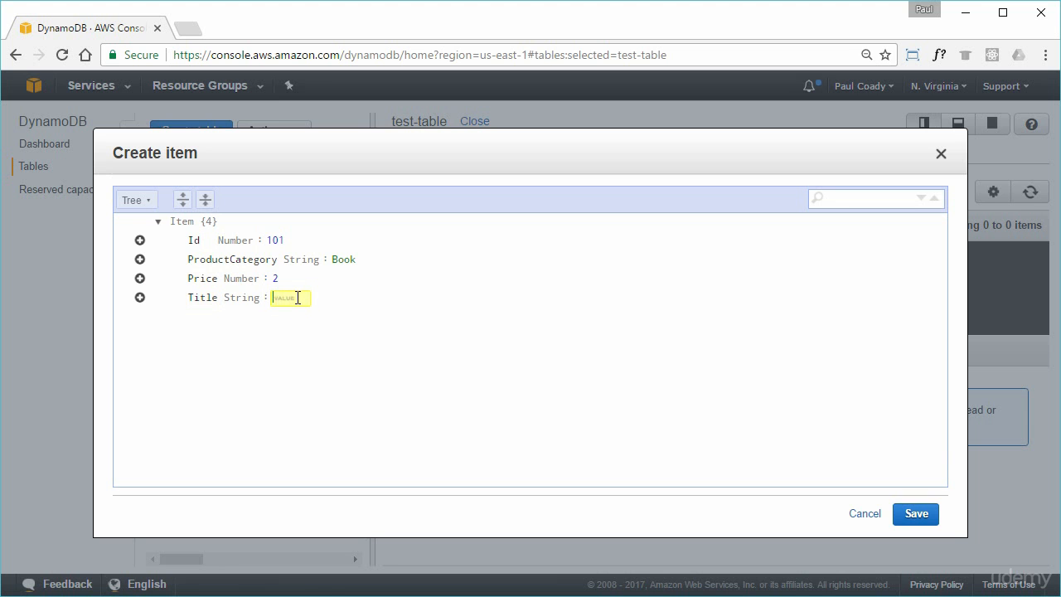
pyautogui.write('Book 101 Title')
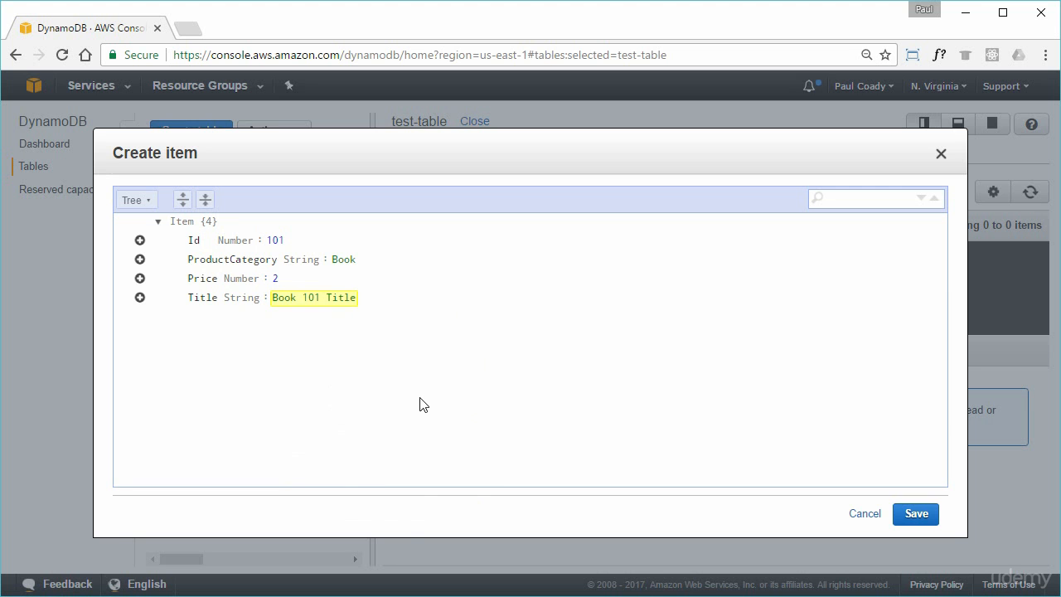
pyautogui.click(426, 352)
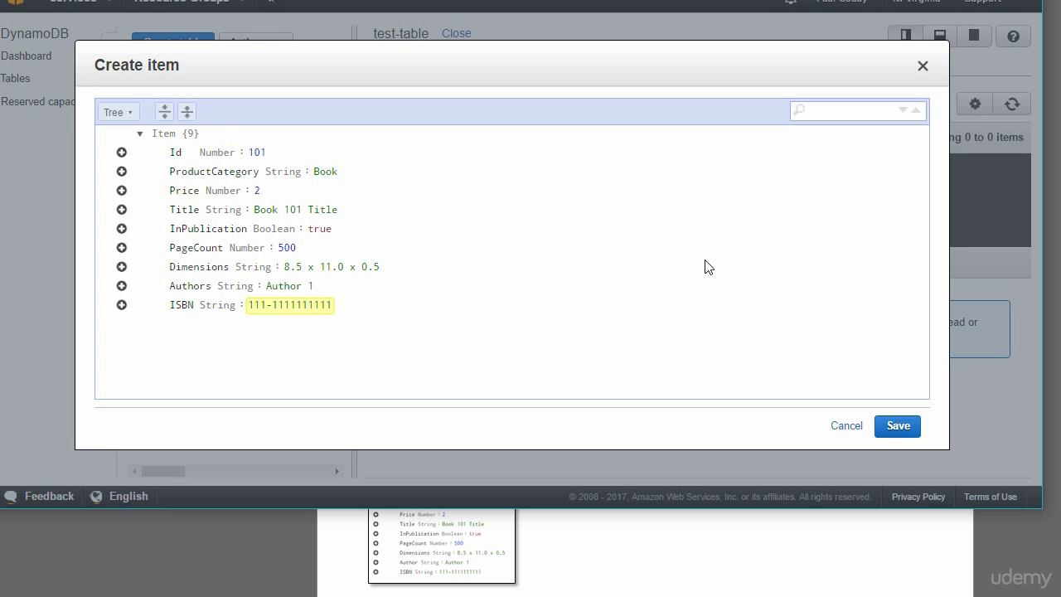
pyautogui.click(895, 428)
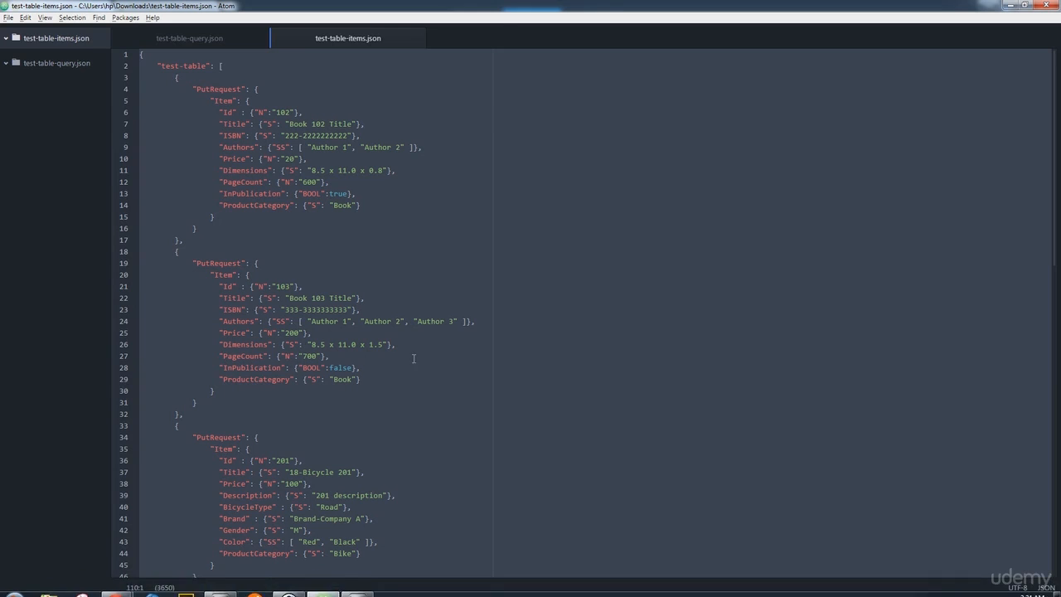
# - Switch to Atom and examine test-table-items.json: the table name key, the PutRequest blocks and the attribute types of the first item
pyautogui.click(420, 346)
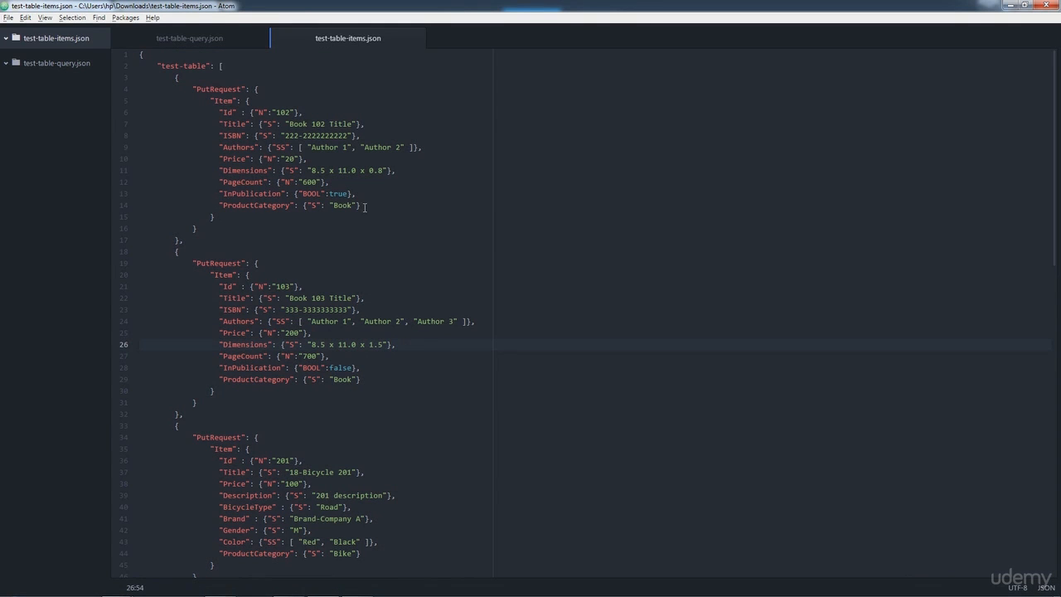
pyautogui.click(374, 122)
pyautogui.moveTo(158, 66); pyautogui.dragTo(213, 66)
pyautogui.moveTo(161, 66); pyautogui.dragTo(207, 66)
pyautogui.moveTo(183, 240); pyautogui.dragTo(116, 79)
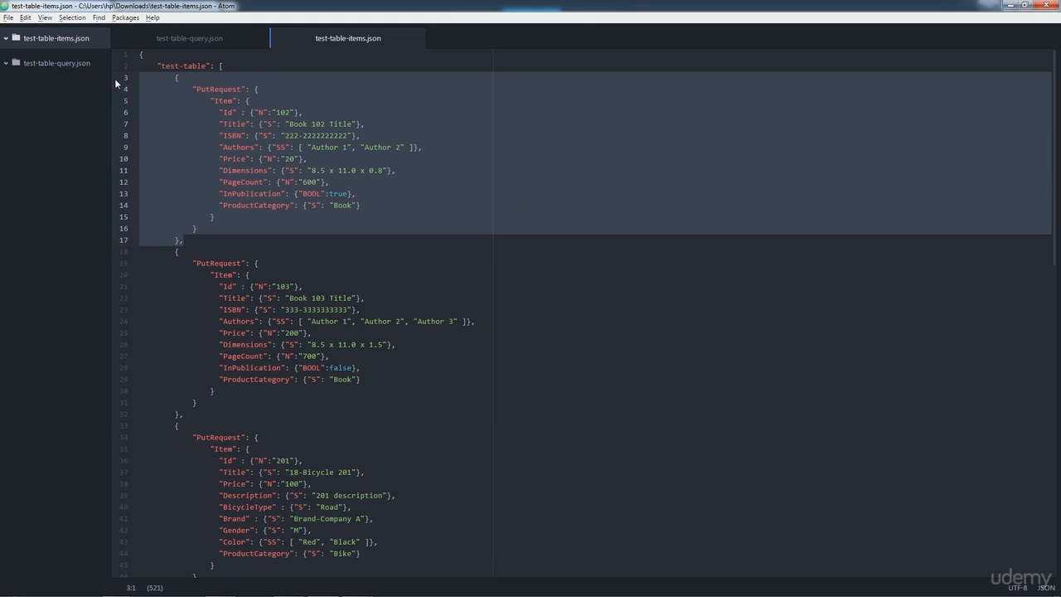
pyautogui.moveTo(183, 414); pyautogui.dragTo(132, 249)
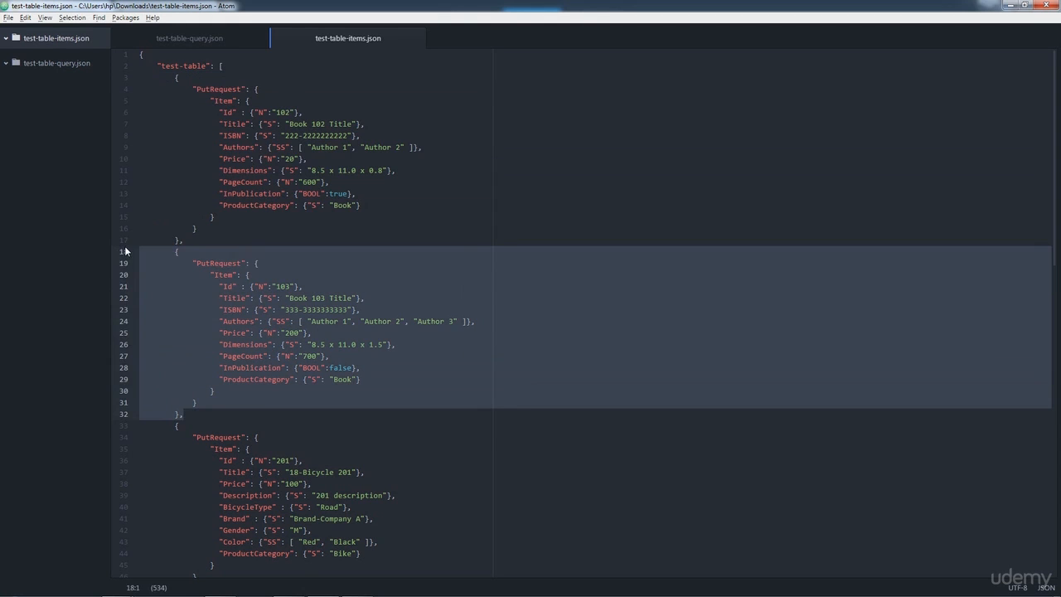
pyautogui.click(221, 194)
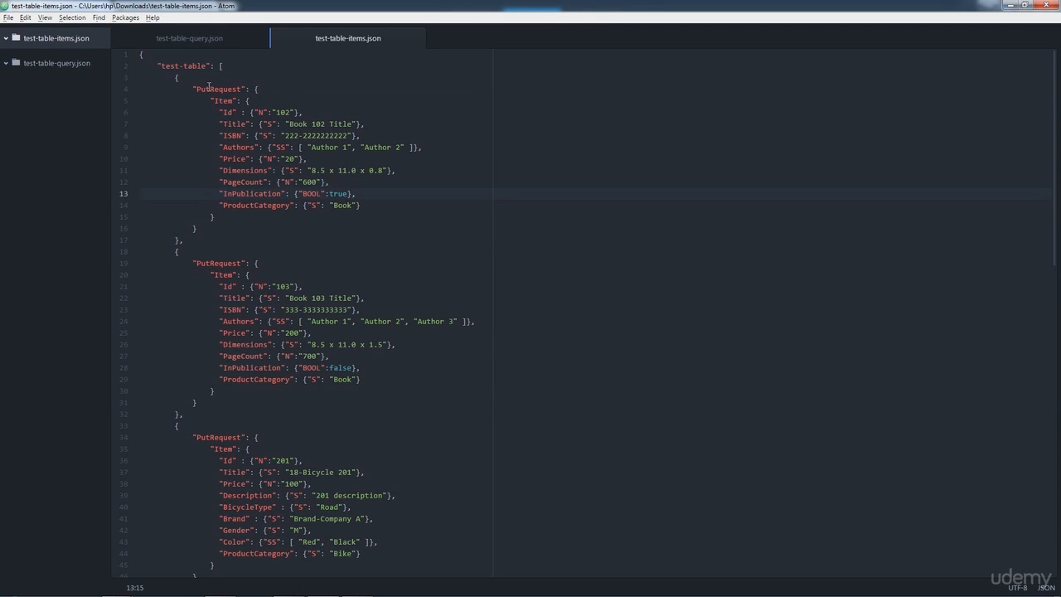
pyautogui.click(214, 98)
pyautogui.click(225, 111)
pyautogui.doubleClick(226, 111)
pyautogui.moveTo(263, 123); pyautogui.dragTo(275, 124)
pyautogui.moveTo(363, 194); pyautogui.dragTo(237, 195)
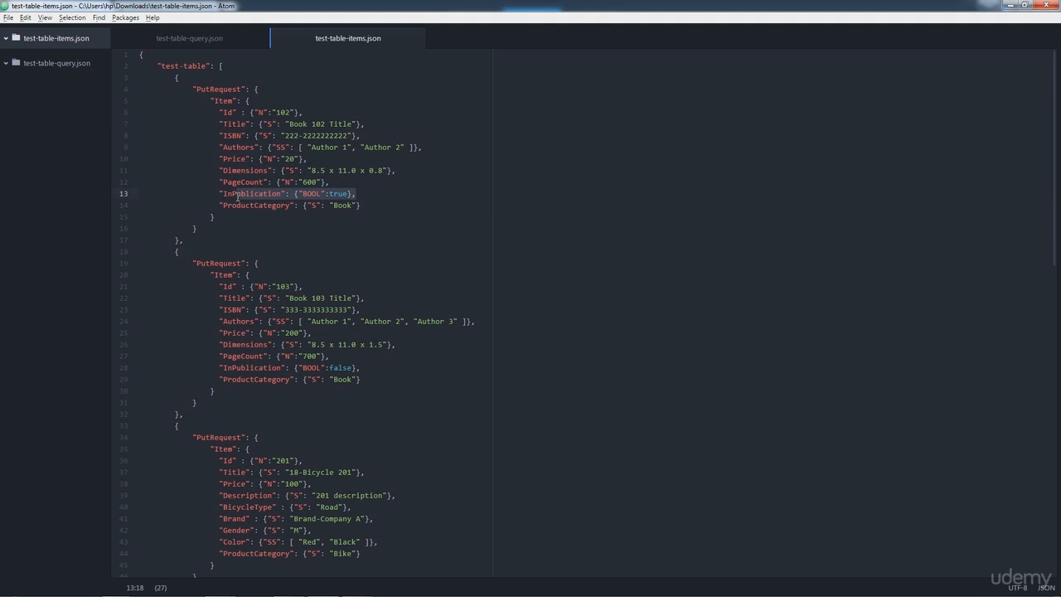
# - Examine the remaining PutRequest blocks in test-table-items.json and the structure of the item with Id 102
pyautogui.click(381, 201)
pyautogui.click(292, 241)
pyautogui.scroll(-5, 294, 243)
pyautogui.scroll(-13, 298, 245)
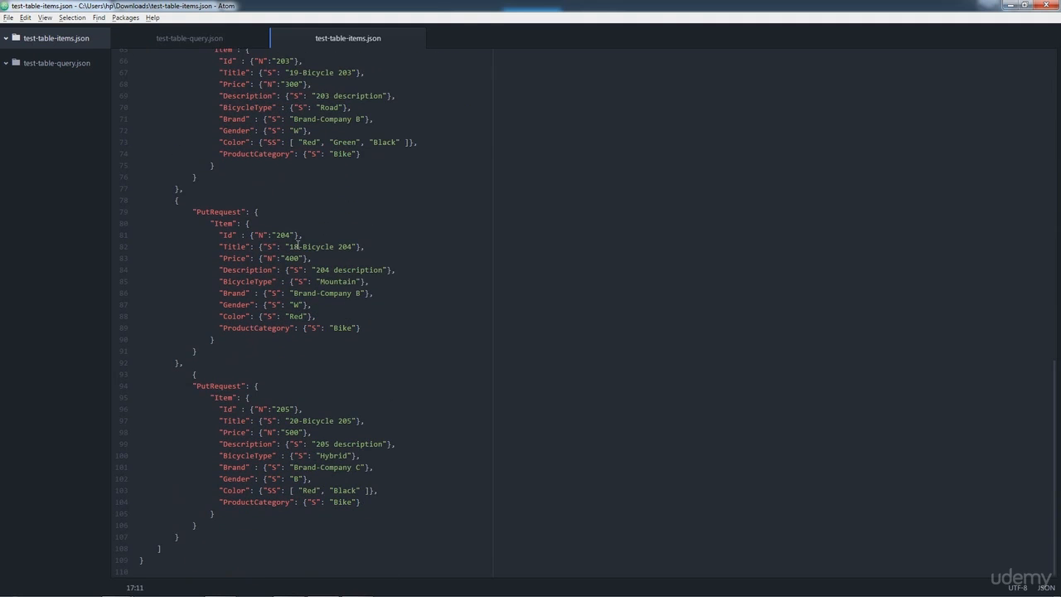
pyautogui.scroll(18, 291, 440)
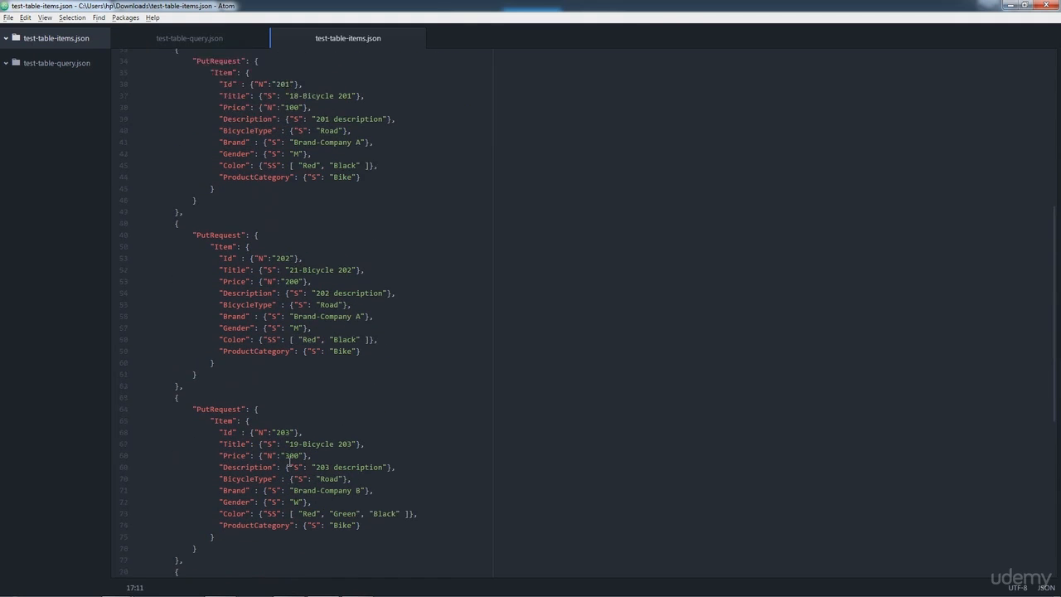
pyautogui.click(215, 246)
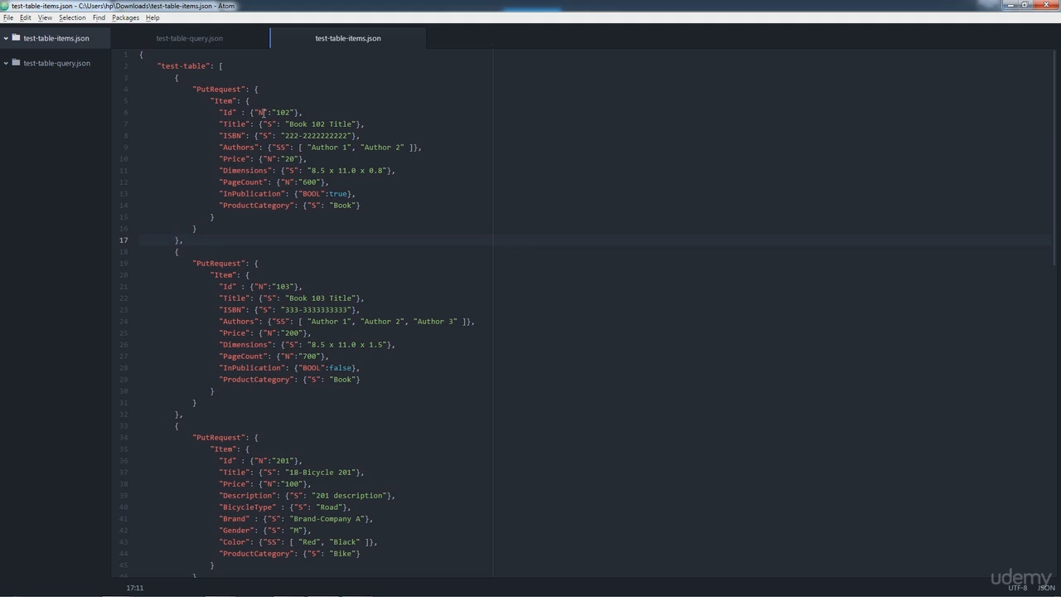
pyautogui.moveTo(271, 112); pyautogui.dragTo(174, 77)
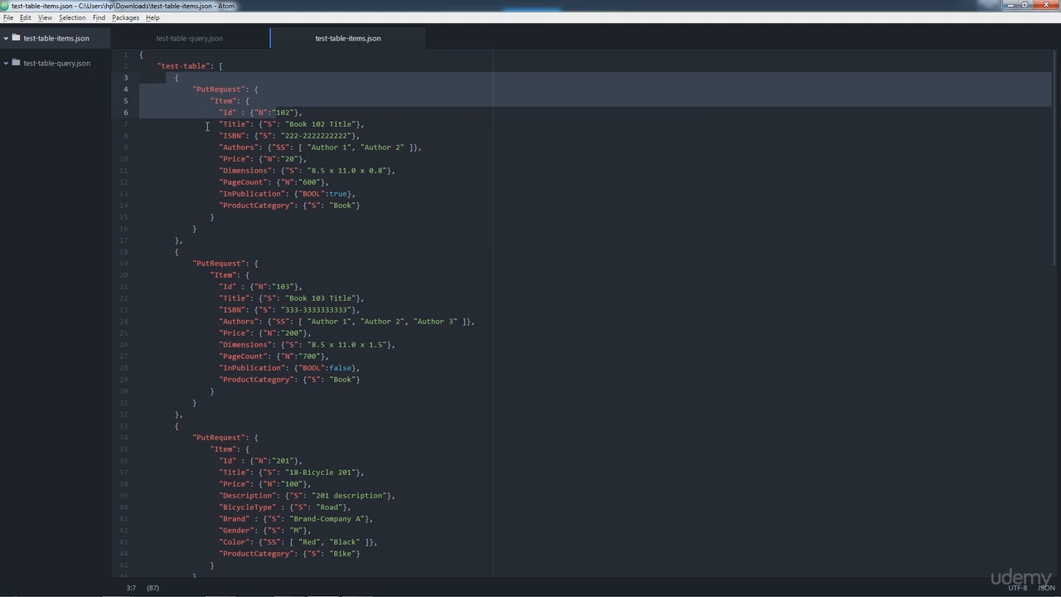
pyautogui.moveTo(263, 116); pyautogui.dragTo(291, 117)
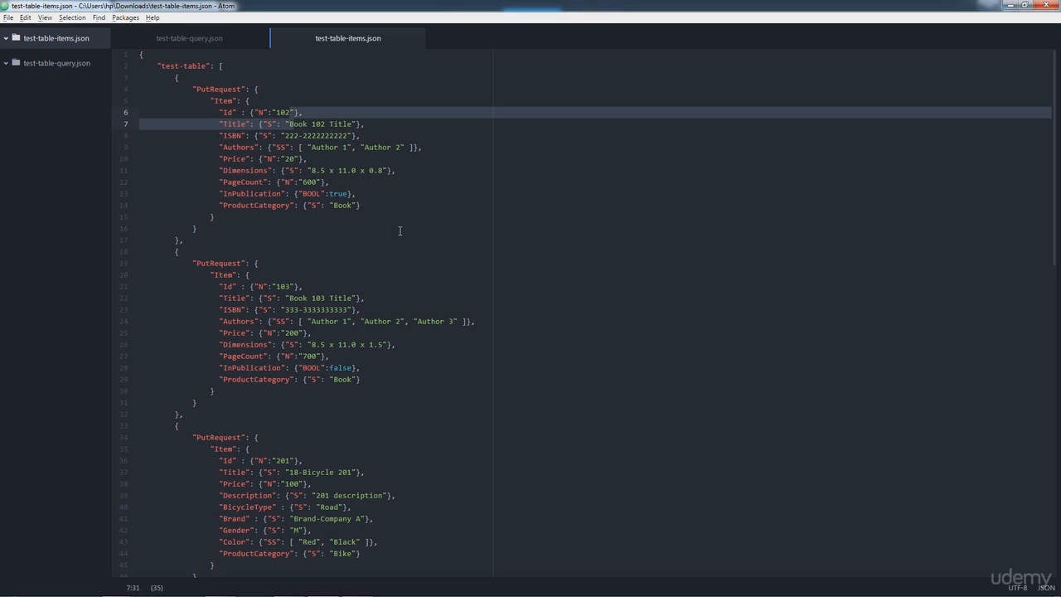
pyautogui.moveTo(213, 240); pyautogui.dragTo(130, 78)
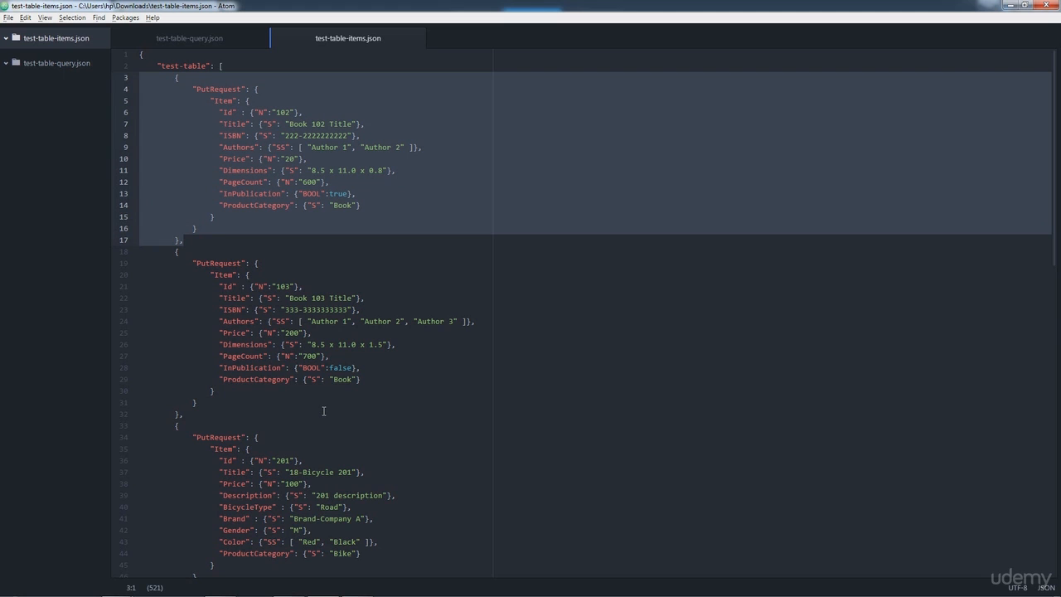
pyautogui.click(279, 252)
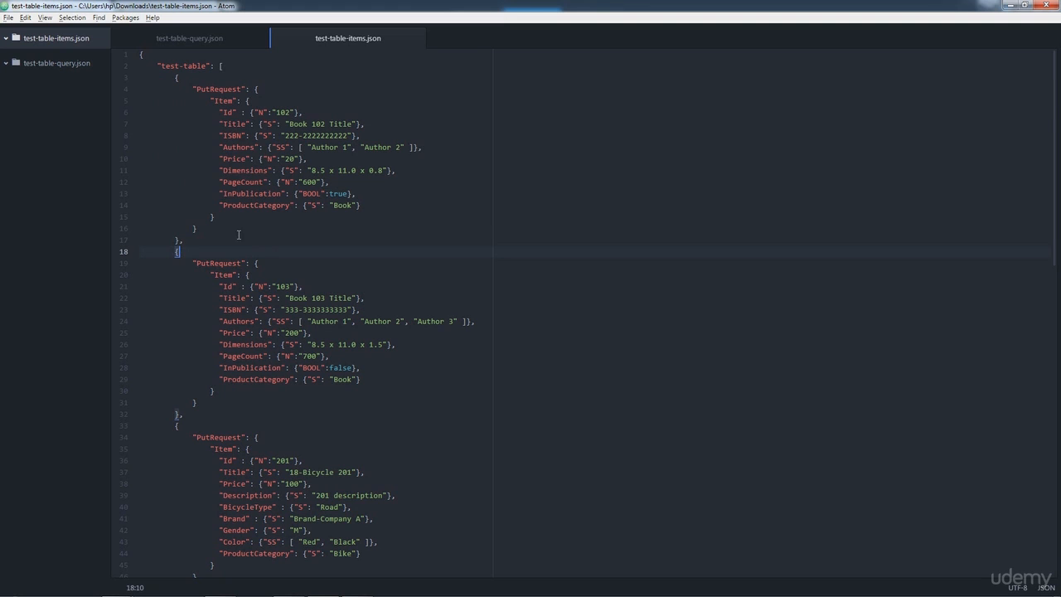
# - Copy the entire contents of test-table-items.json and launch the JSON Editor app from its Chrome Web Store page
pyautogui.click(143, 55)
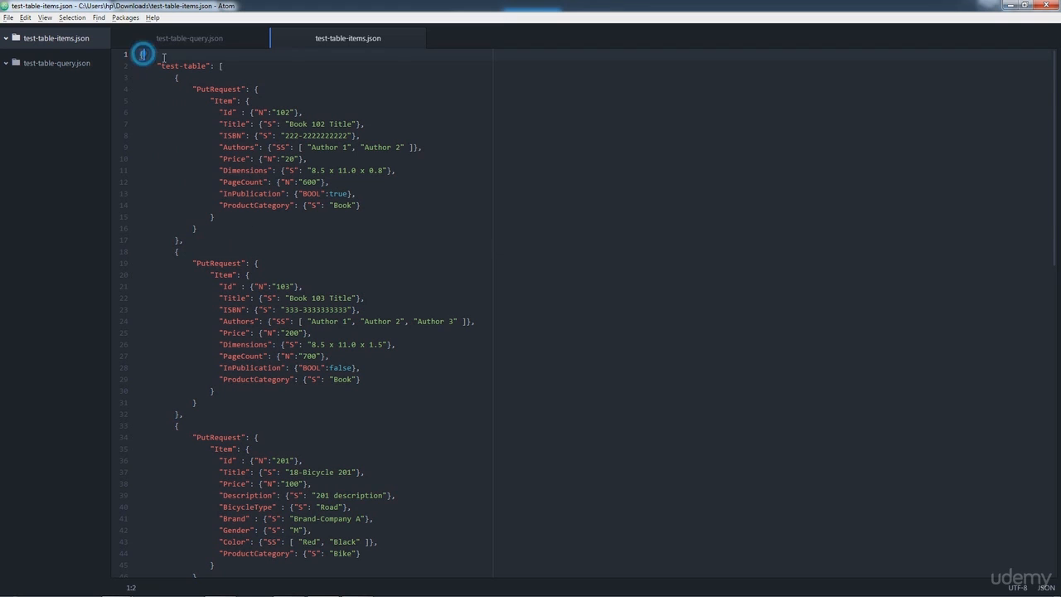
pyautogui.hotkey('ctrl', 'a')
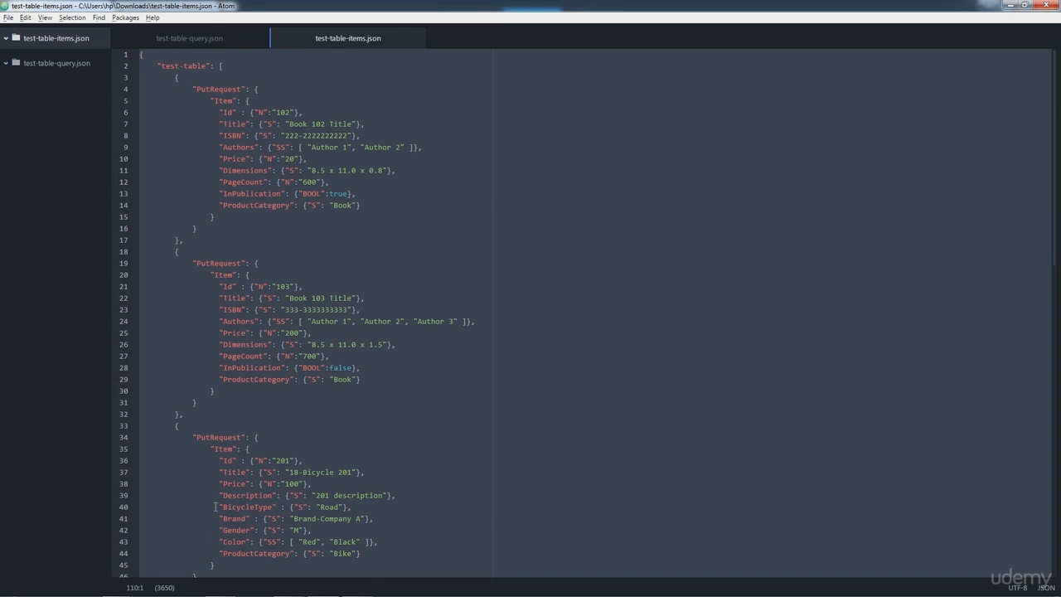
pyautogui.moveTo(120, 586)
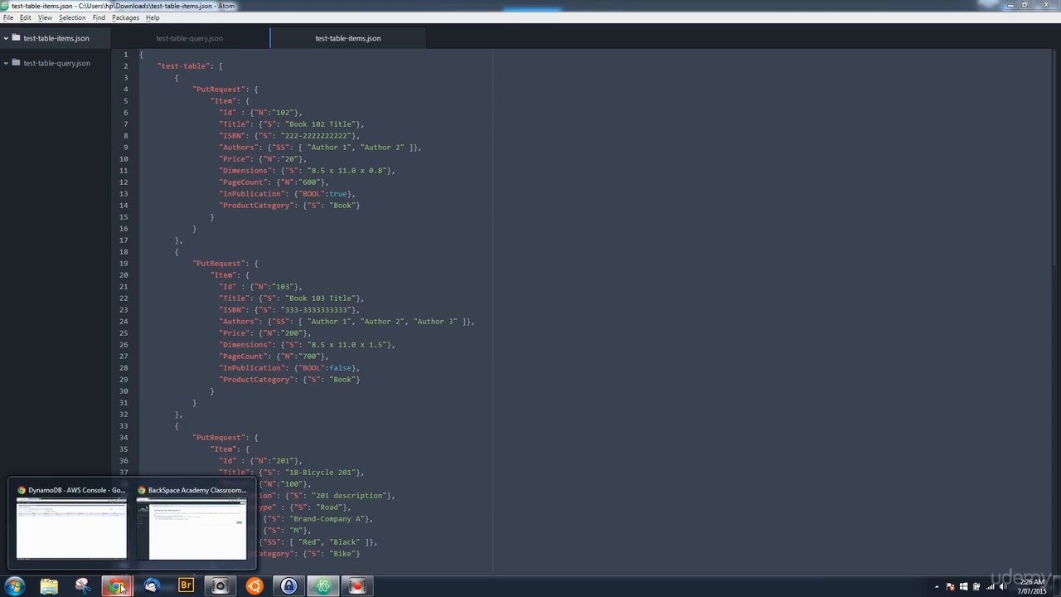
pyautogui.click(94, 543)
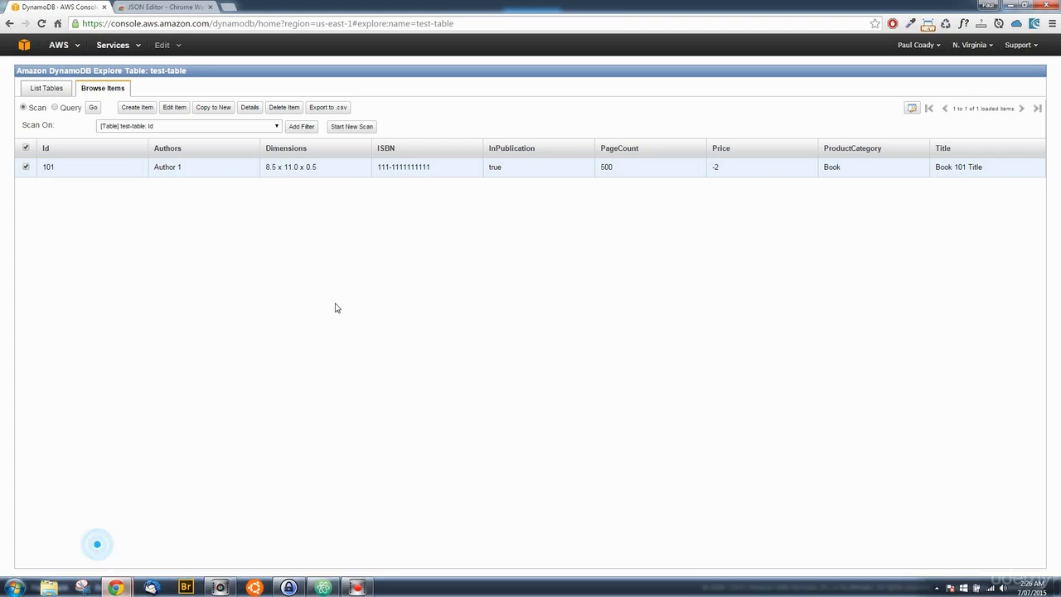
pyautogui.click(160, 6)
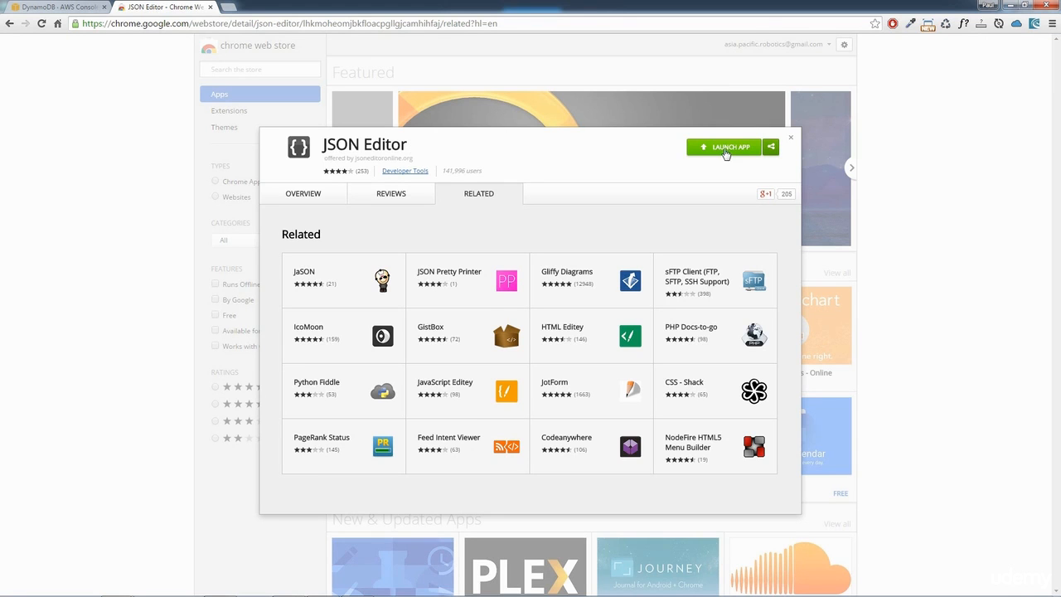
pyautogui.click(727, 148)
# - Replace the editor's existing text with the copied JSON and convert it to the tree view
pyautogui.click(263, 184)
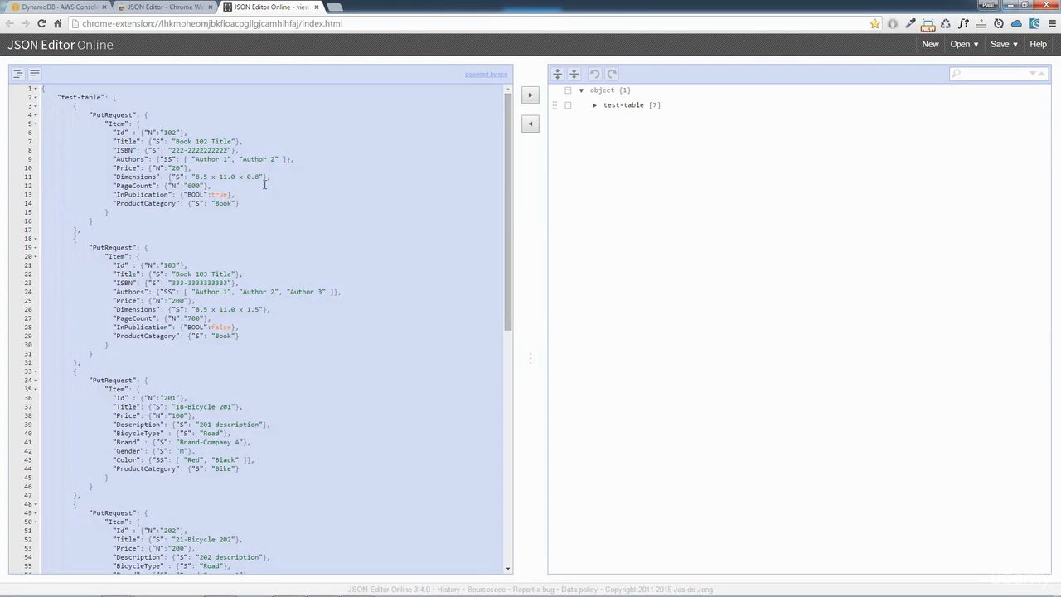
pyautogui.press('Delete')
pyautogui.rightClick(221, 142)
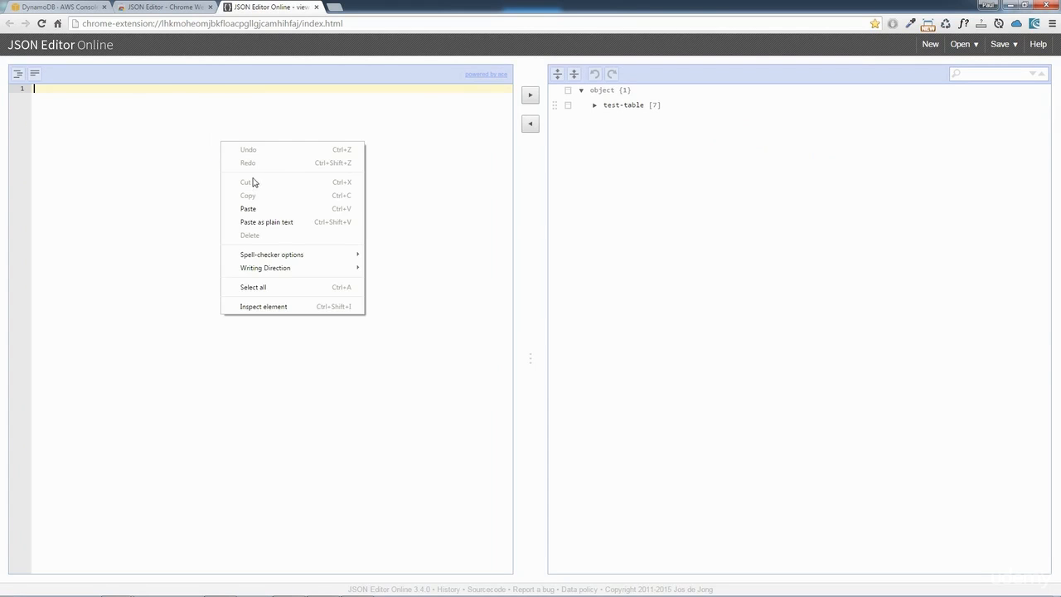
pyautogui.click(251, 206)
pyautogui.scroll(15, 256, 208)
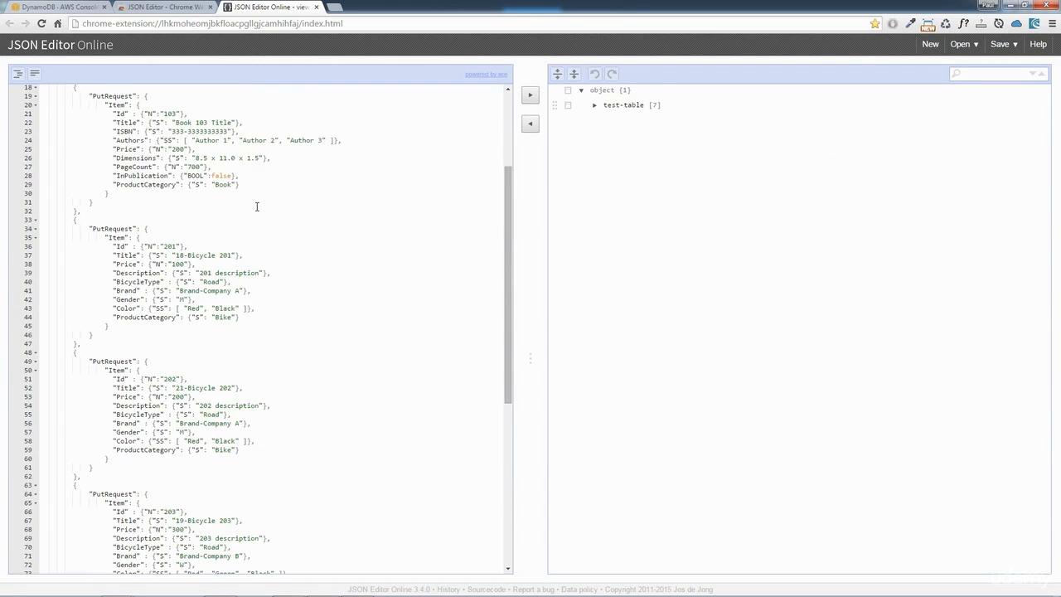
pyautogui.click(534, 95)
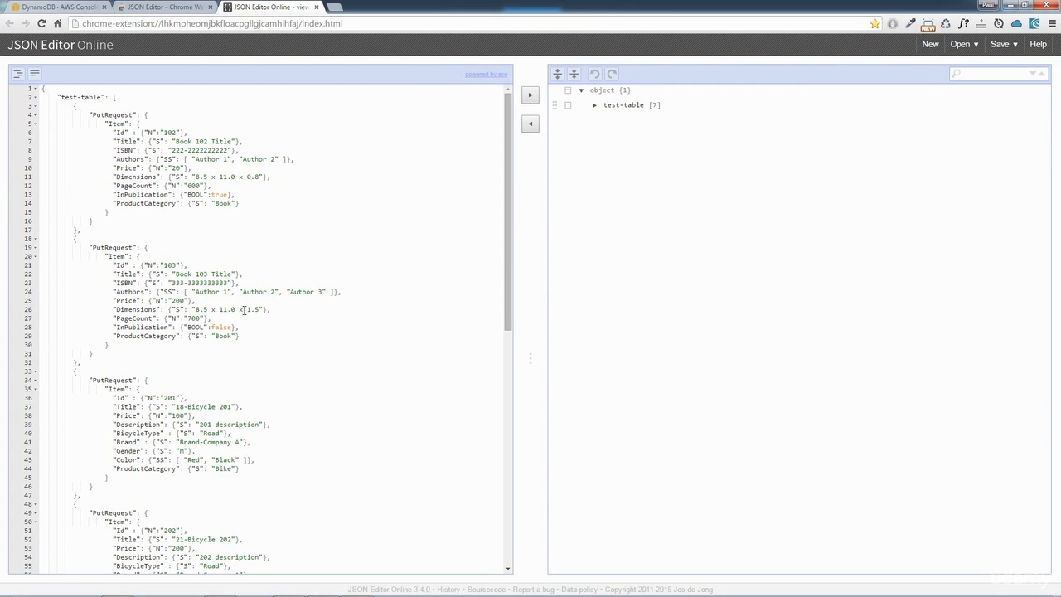
# - Expand test-table in the tree down to the Id and ProductCategory values of item 0
pyautogui.click(595, 106)
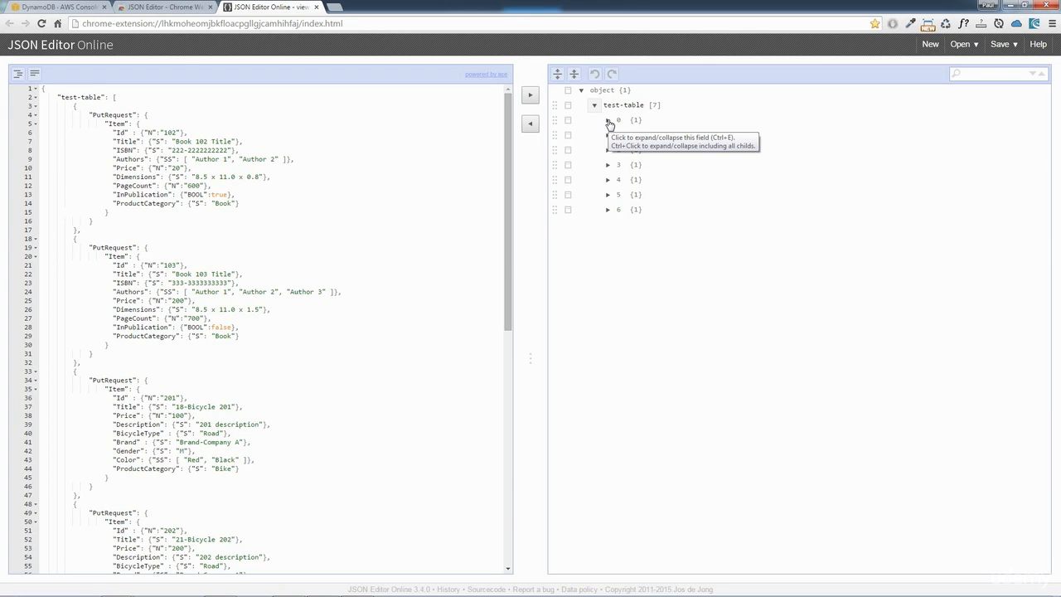
pyautogui.click(608, 121)
pyautogui.click(622, 135)
pyautogui.click(634, 150)
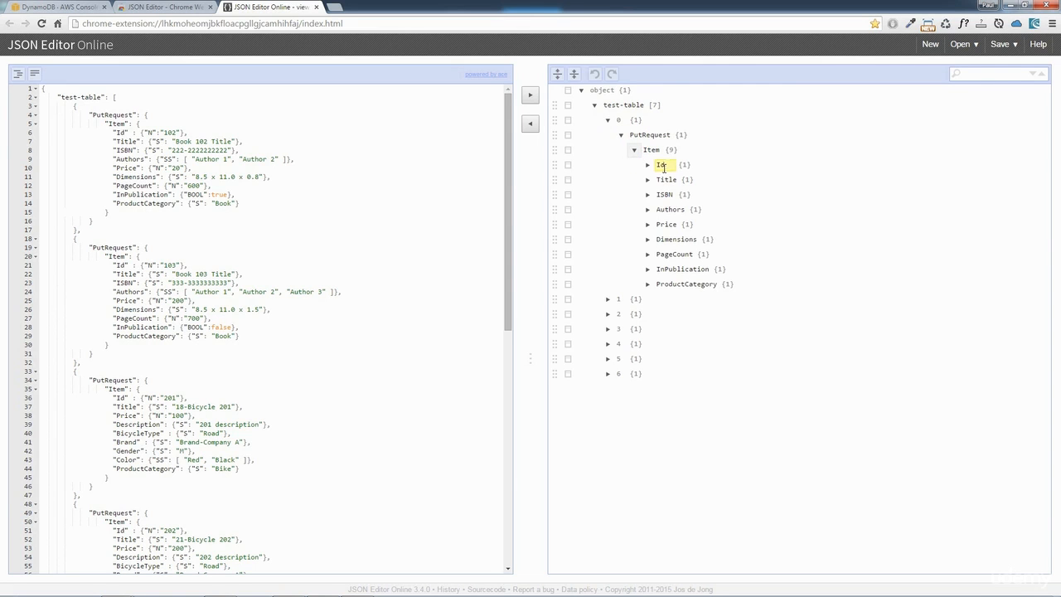
pyautogui.click(647, 165)
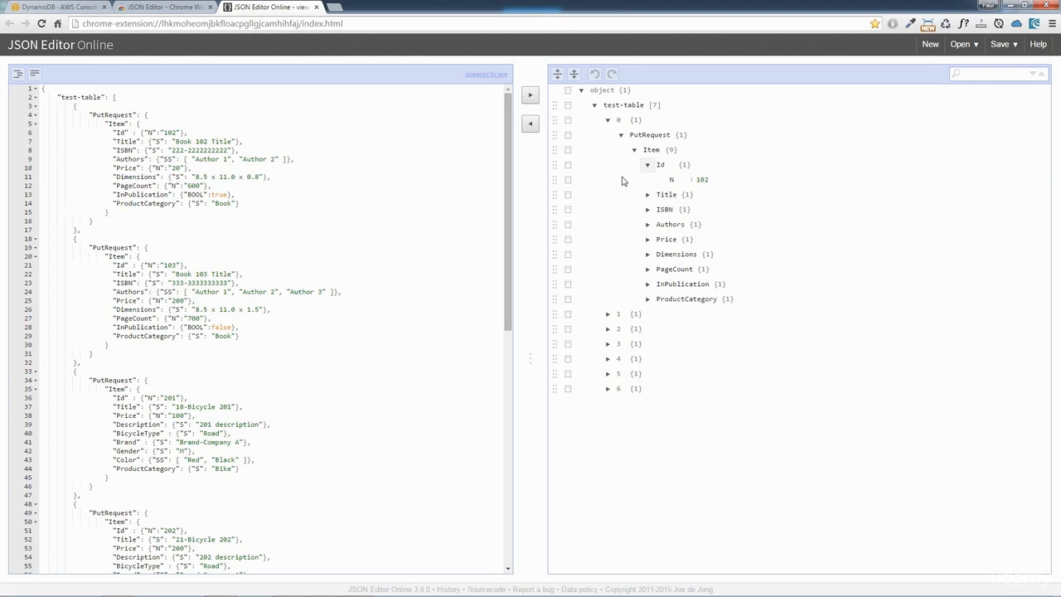
pyautogui.click(649, 299)
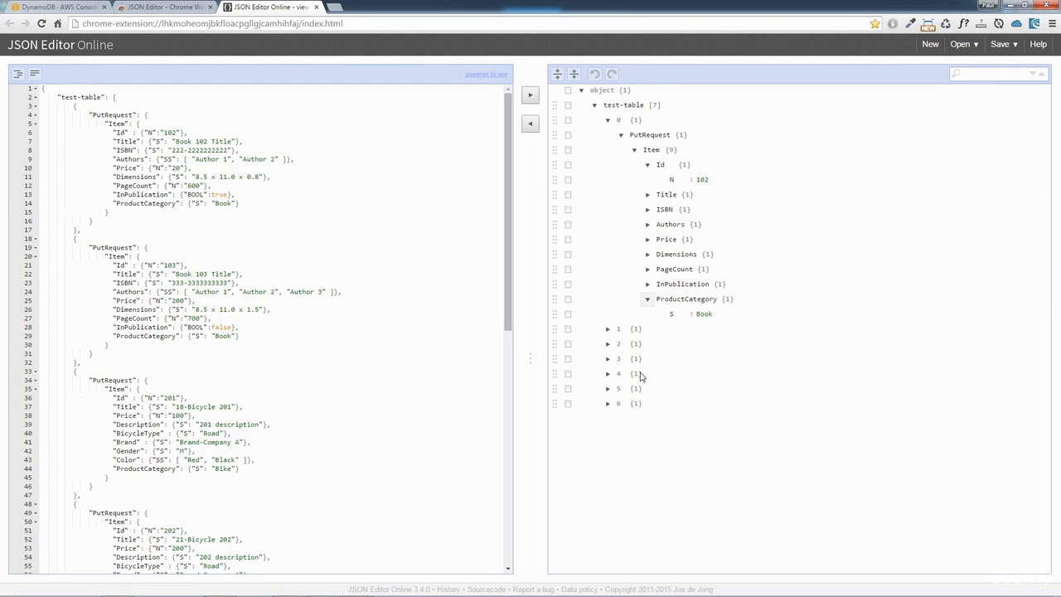
# - Expand item 6 in the tree down to its Id value and compare it with the last PutRequest in the text
pyautogui.click(607, 404)
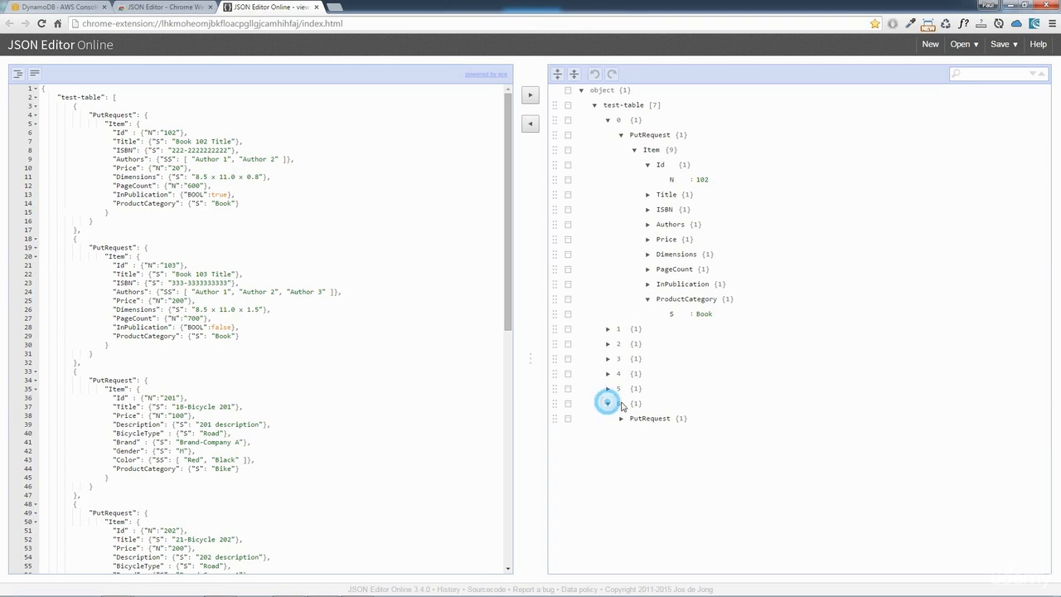
pyautogui.click(620, 418)
pyautogui.click(634, 434)
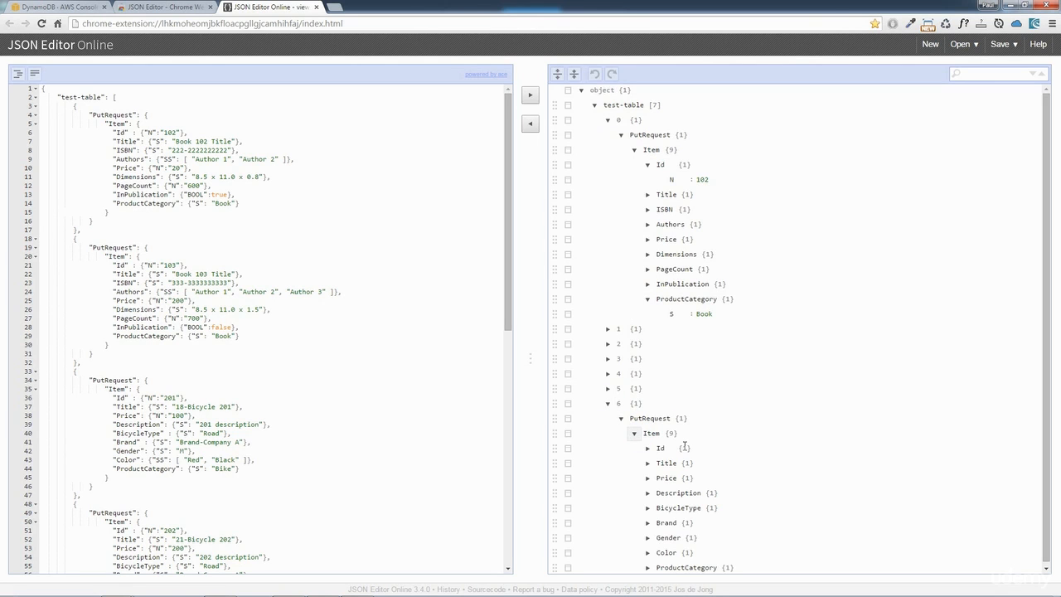
pyautogui.click(647, 448)
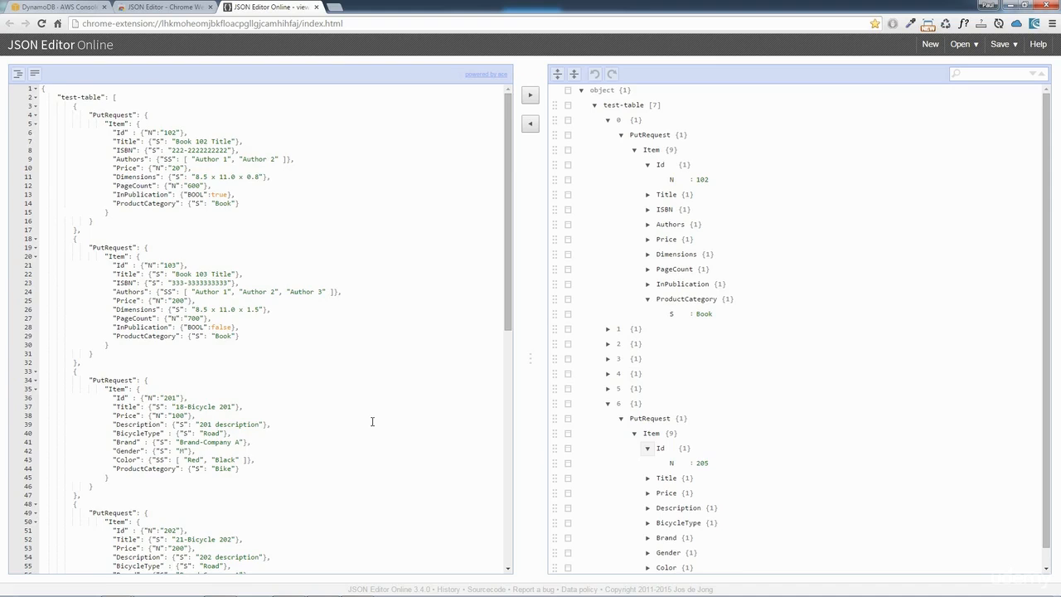
pyautogui.scroll(-6, 373, 421)
pyautogui.doubleClick(168, 445)
pyautogui.click(254, 436)
pyautogui.click(752, 259)
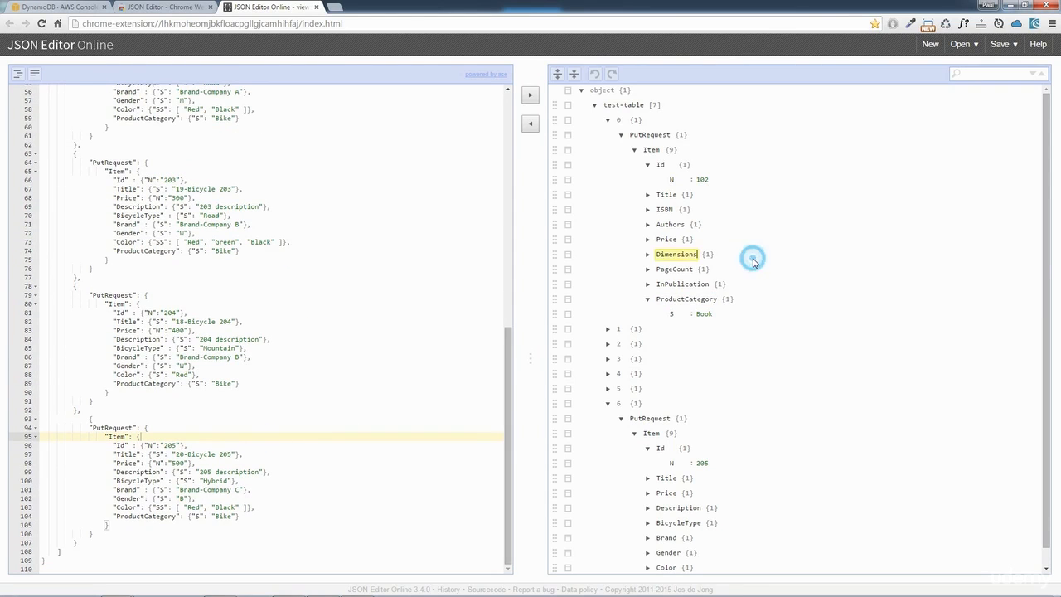
pyautogui.click(422, 255)
pyautogui.scroll(6, 423, 256)
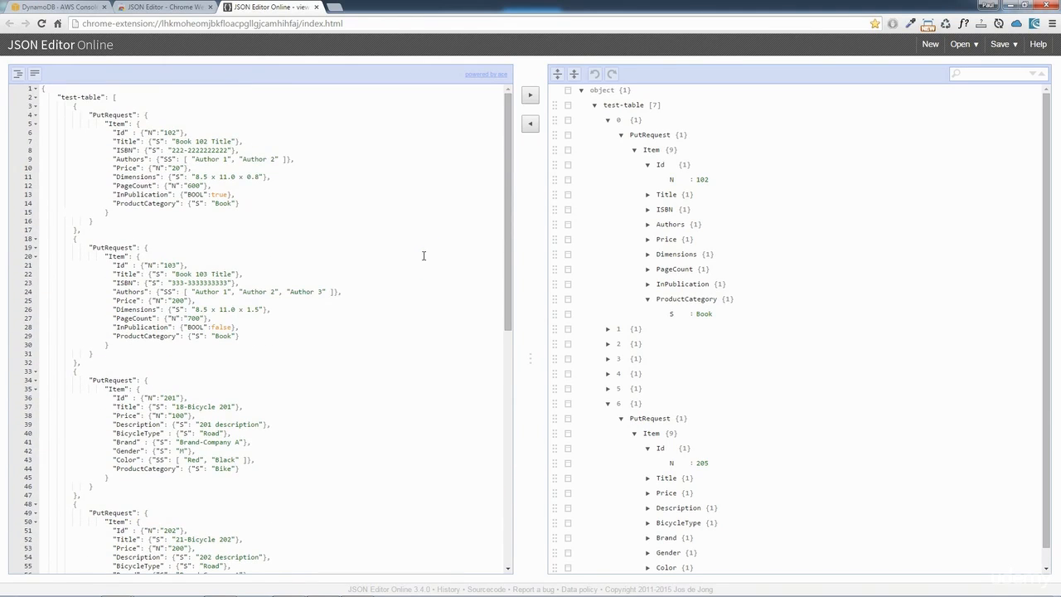
# - Delete the comma after the first item's closing brace on line 17 and try to convert the text to the tree
pyautogui.click(86, 230)
pyautogui.press('BackSpace')
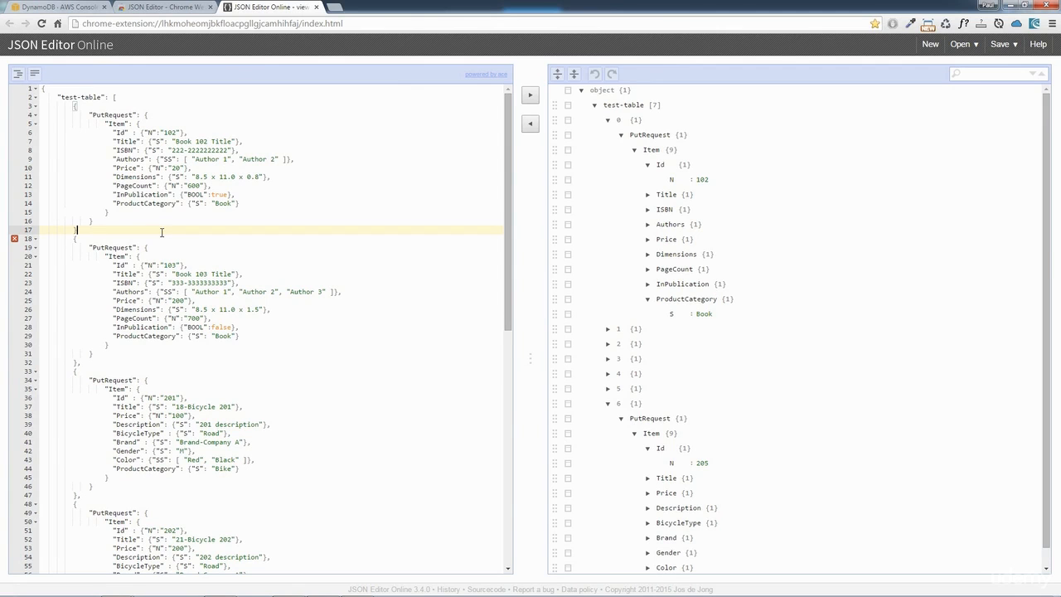
pyautogui.click(254, 149)
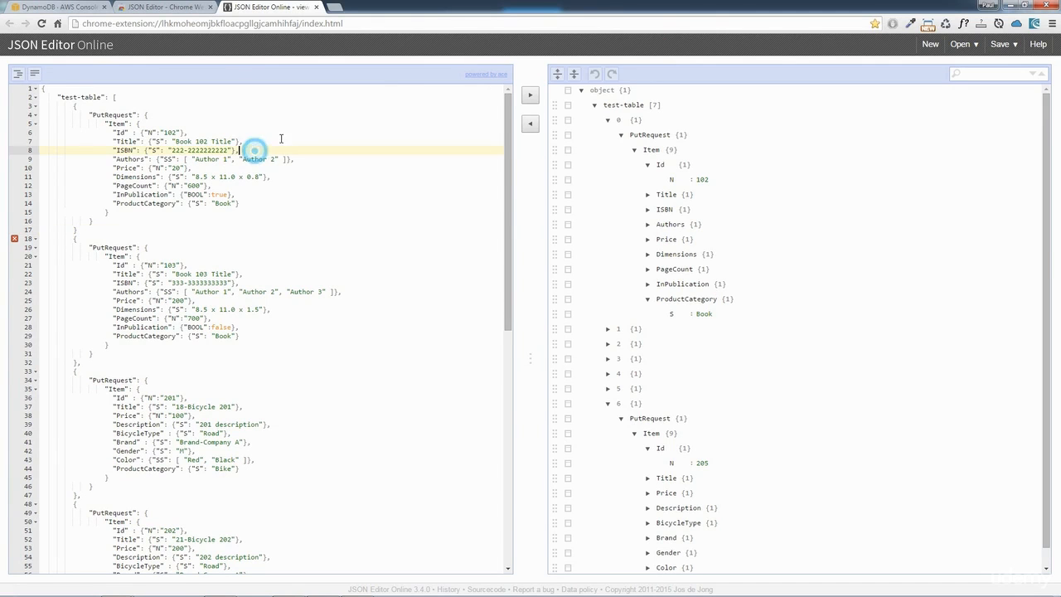
pyautogui.click(530, 93)
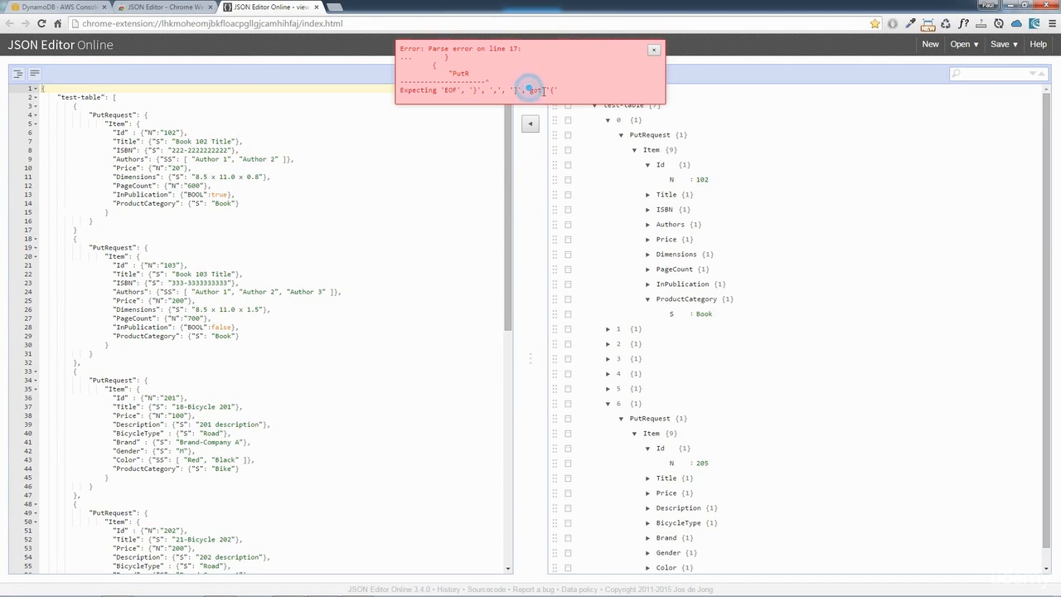
pyautogui.click(652, 52)
# - Restore the comma after the closing brace on line 17 and regenerate the JSON text from the tree
pyautogui.click(138, 237)
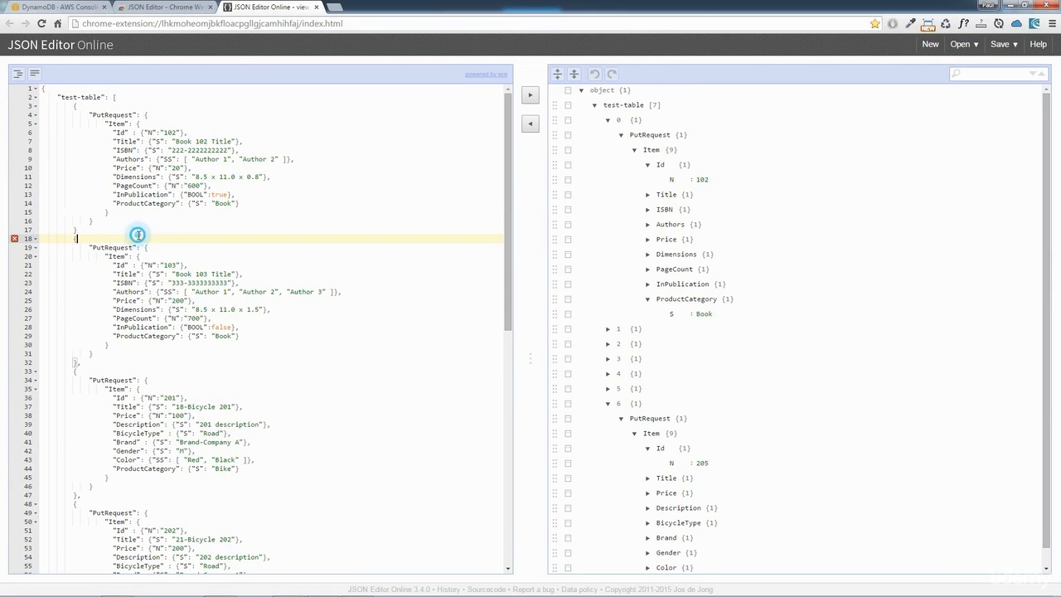
pyautogui.click(196, 228)
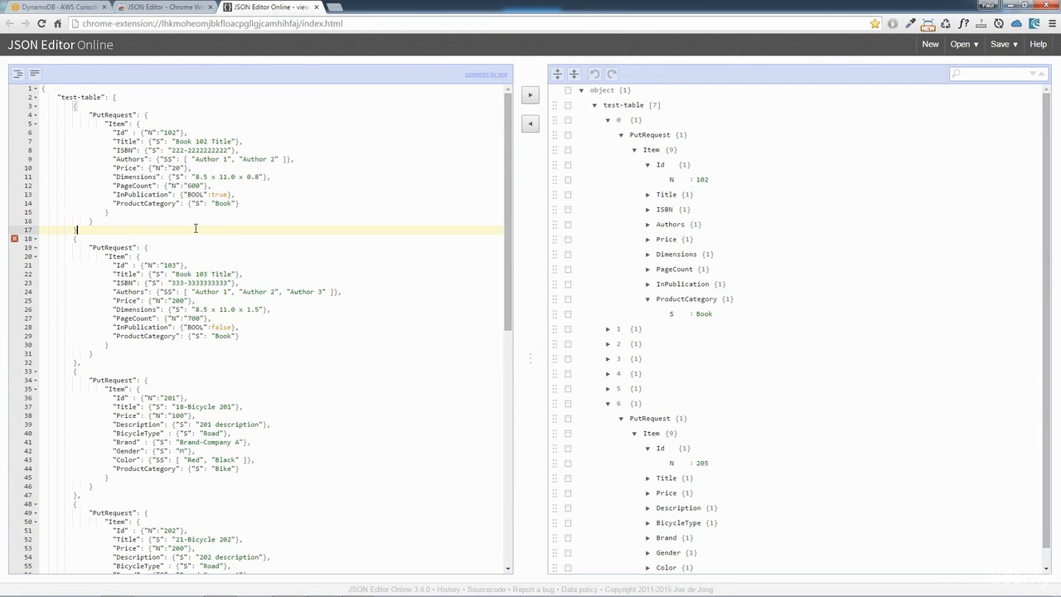
pyautogui.write(',')
pyautogui.click(530, 124)
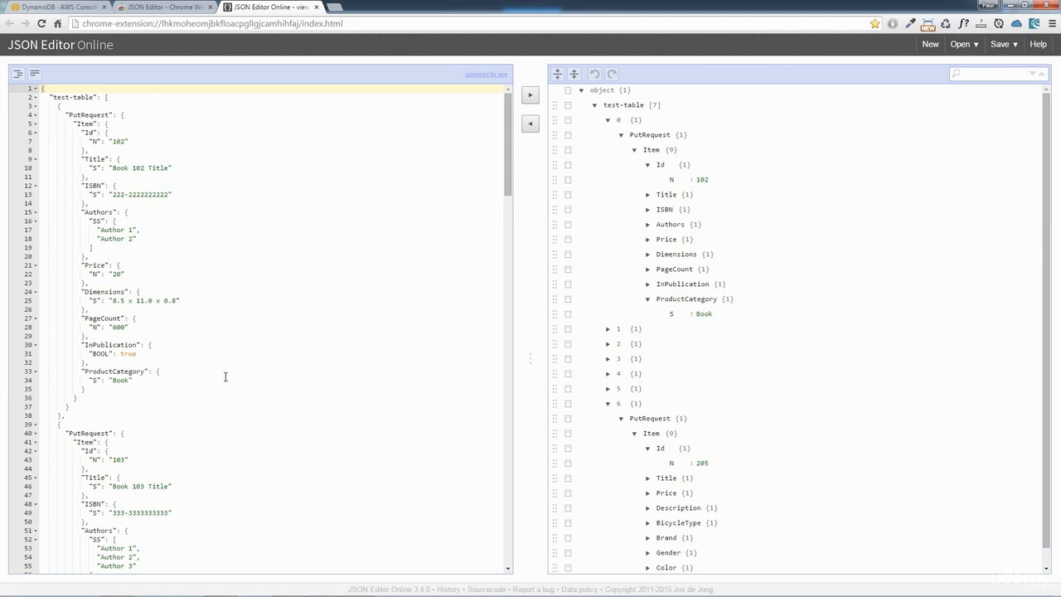
pyautogui.click(274, 288)
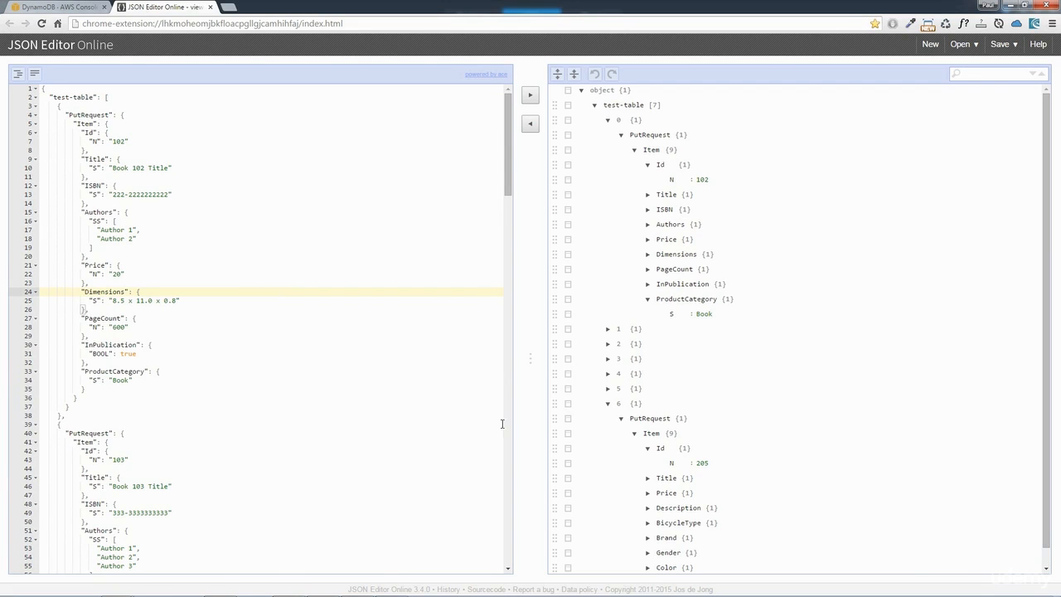
pyautogui.moveTo(446, 596)
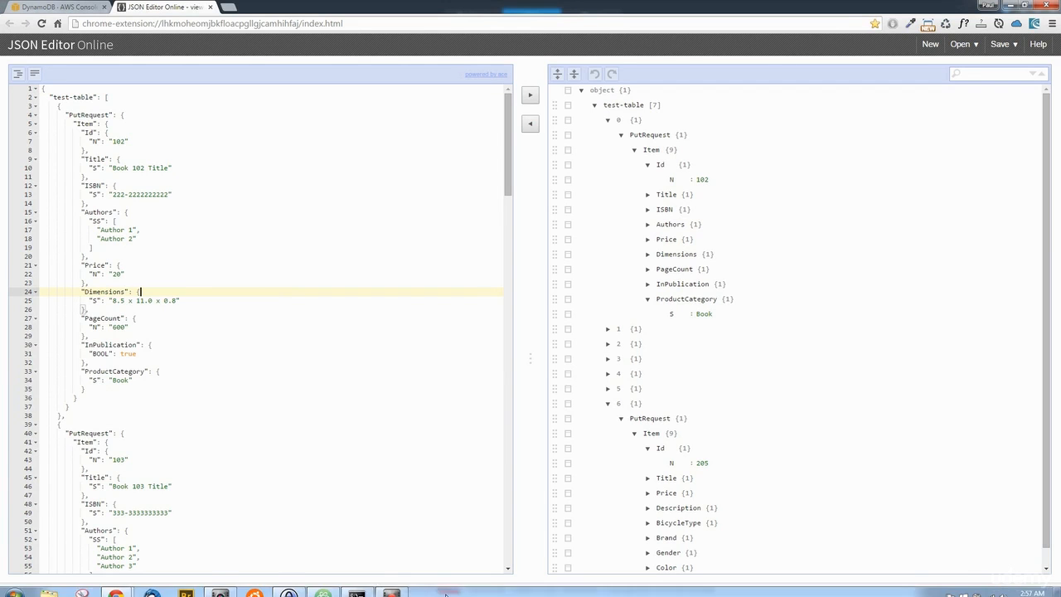
pyautogui.click(366, 591)
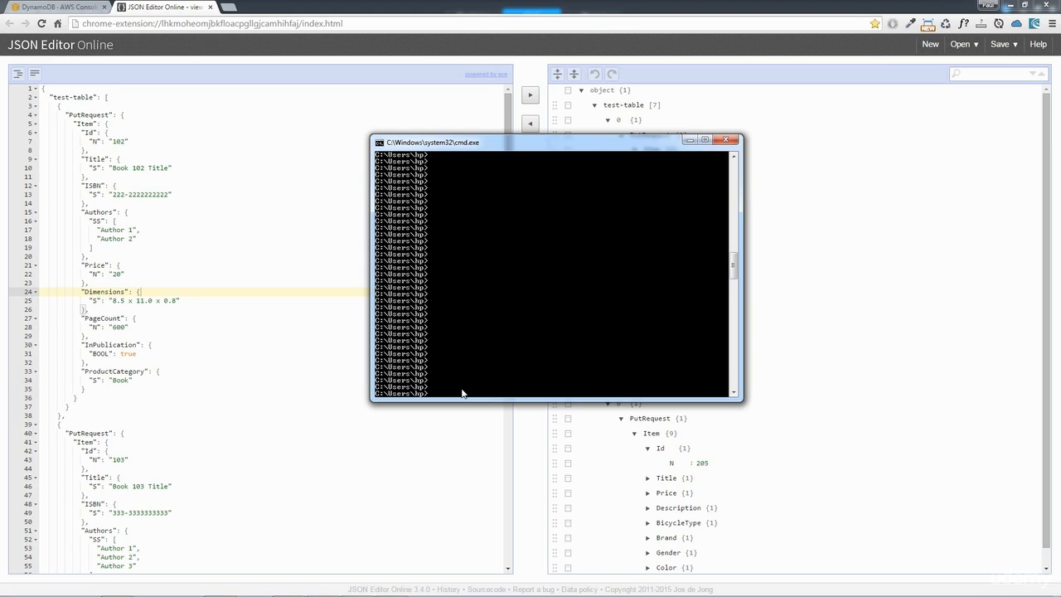
pyautogui.write('aws configure')
pyautogui.press('Up')
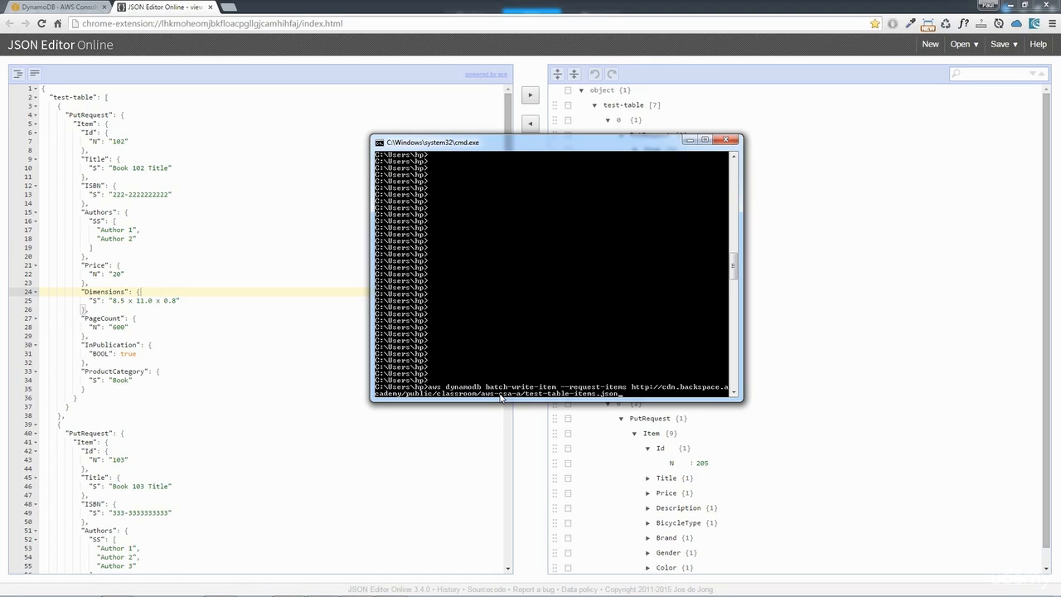
pyautogui.press('Return')
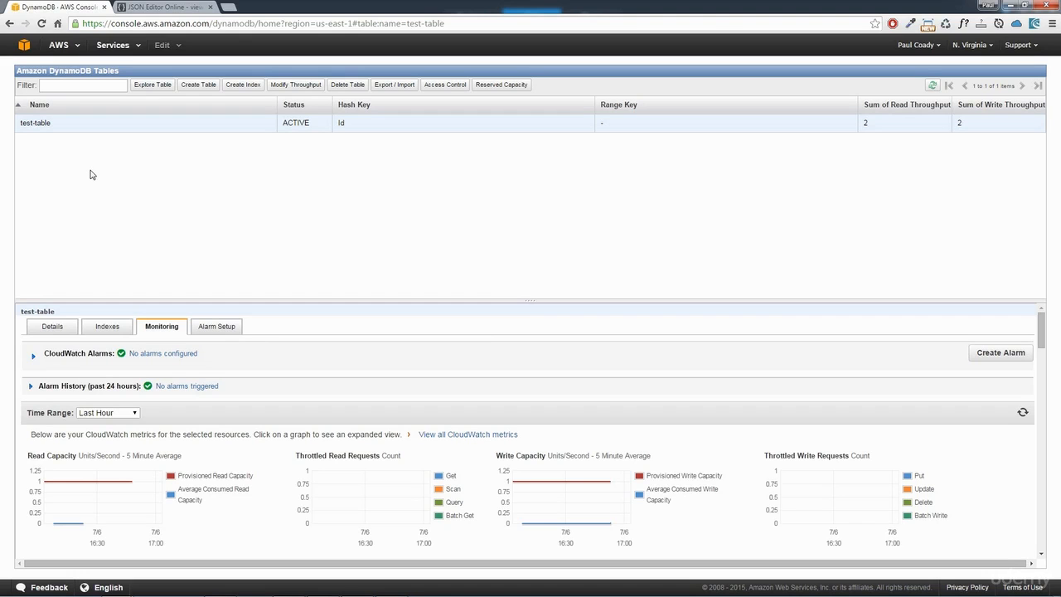
# - Explore test-table in the DynamoDB console and check all attribute columns of the loaded items
pyautogui.click(152, 86)
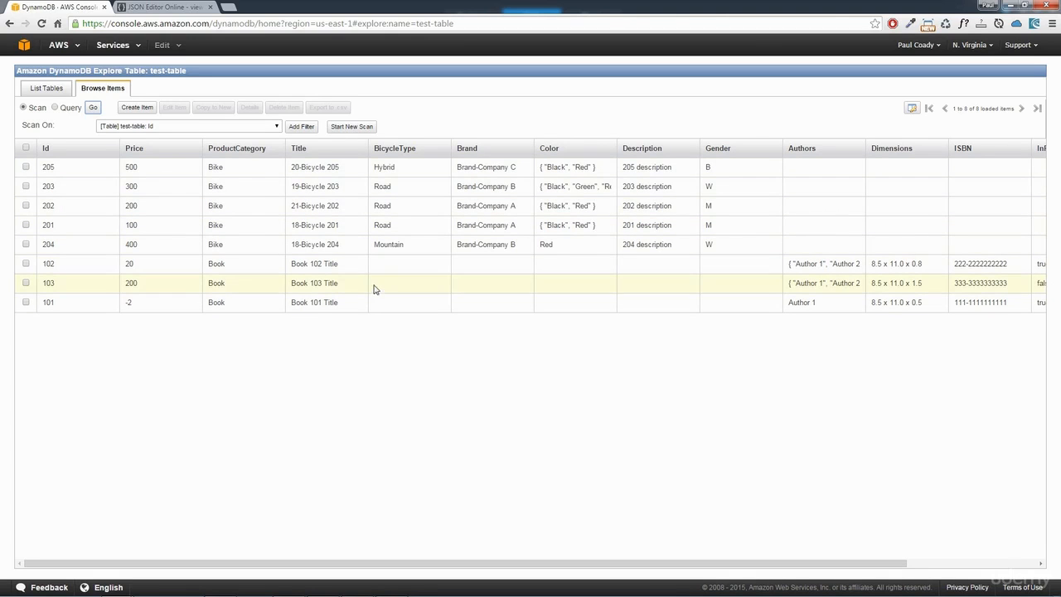
pyautogui.click(1011, 565)
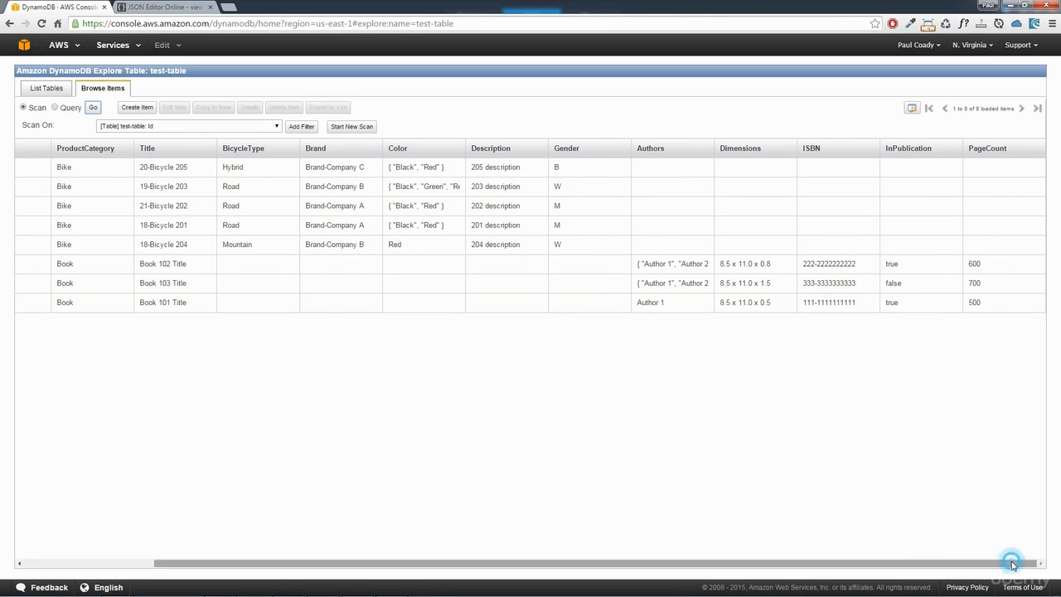
pyautogui.click(60, 565)
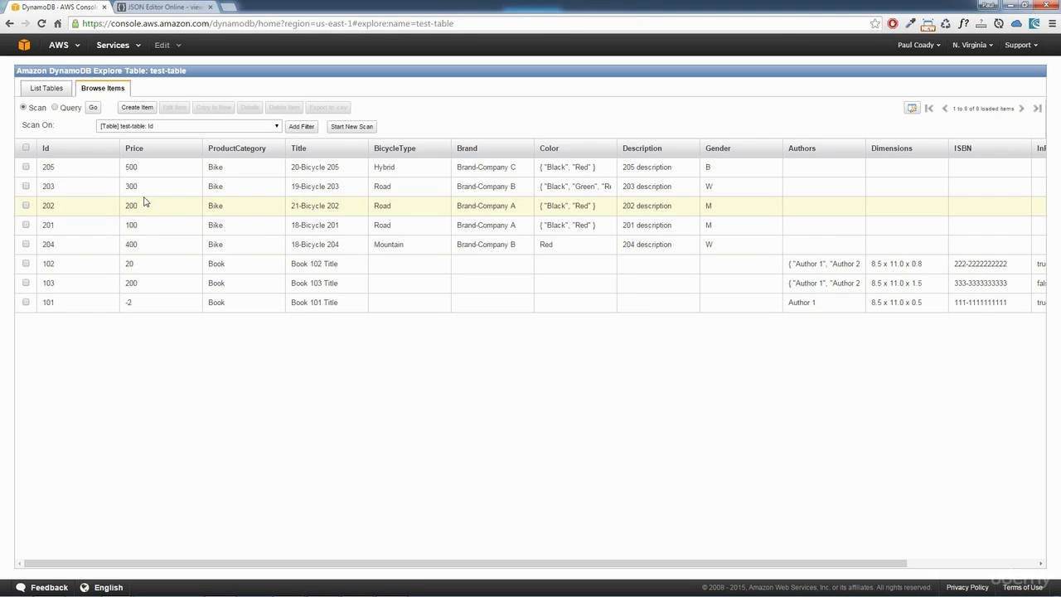
# - Select the bike items 203, 202 and 201, priced at 300 or less, and clear the selection again
pyautogui.click(25, 186)
pyautogui.click(25, 206)
pyautogui.click(26, 224)
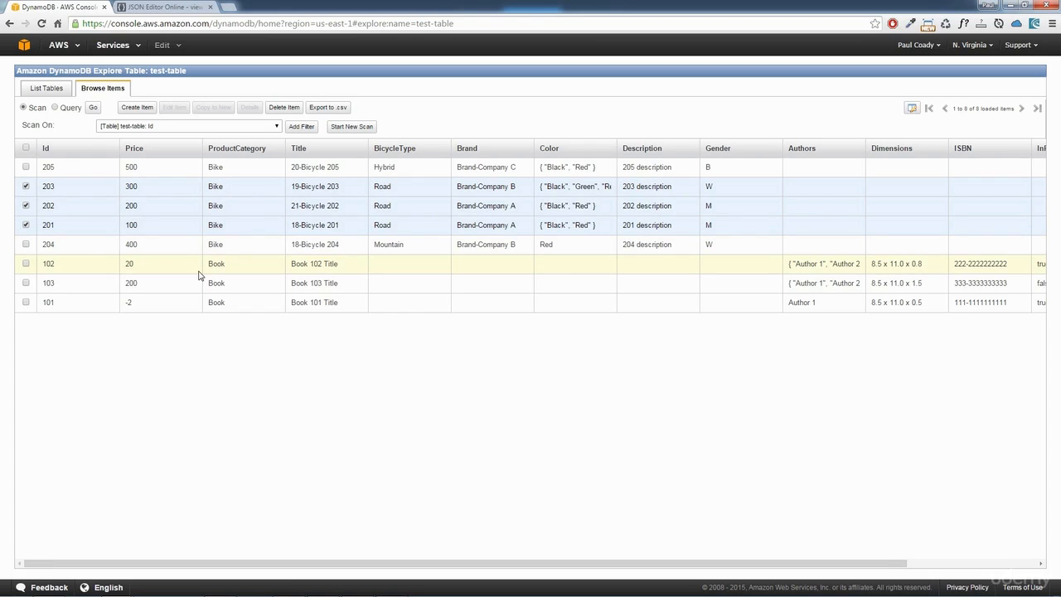
pyautogui.click(26, 187)
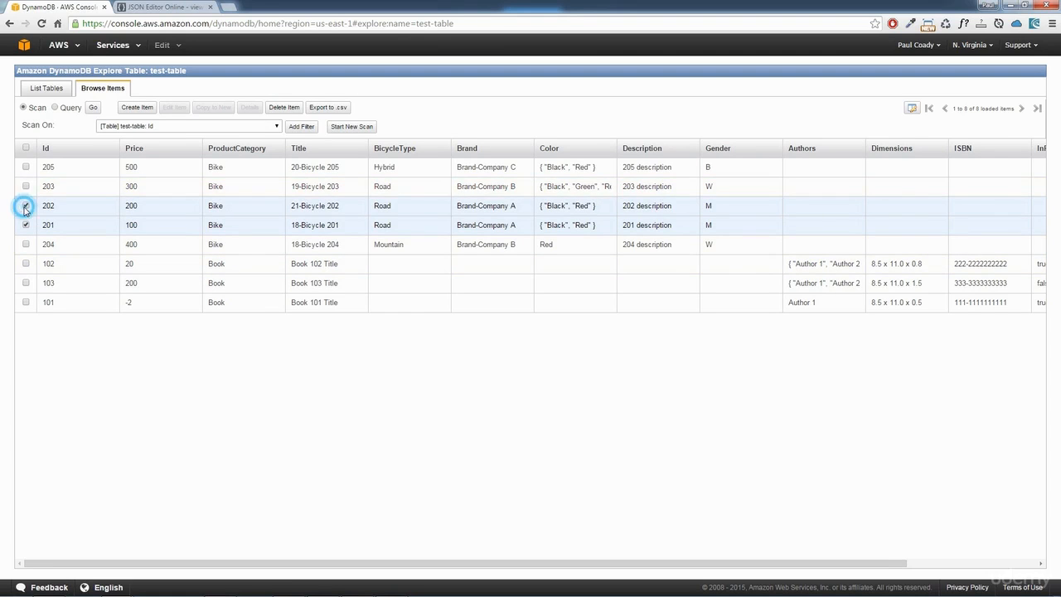
pyautogui.click(26, 205)
pyautogui.click(26, 224)
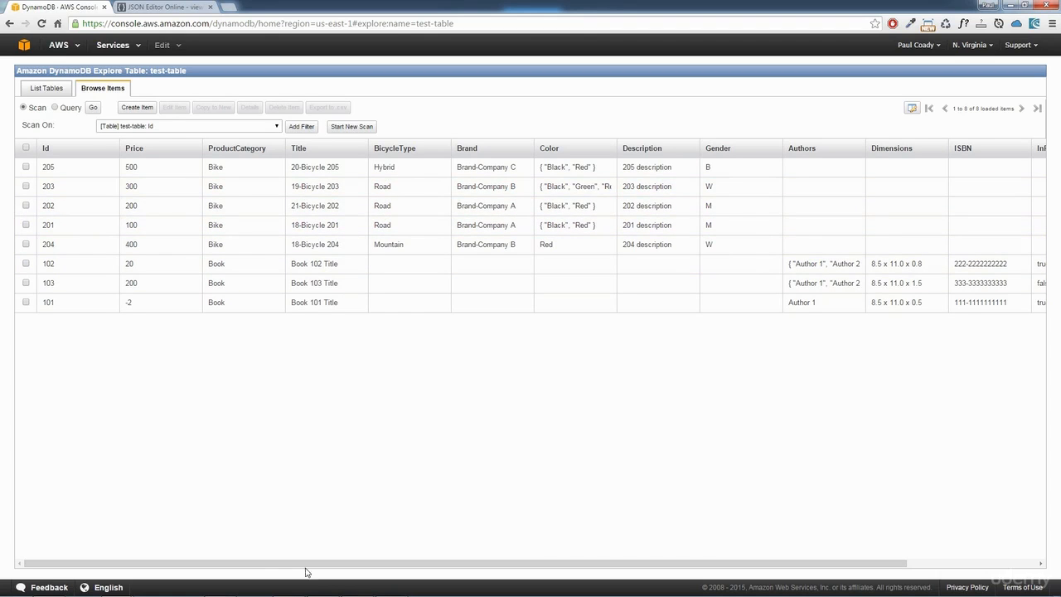
# - Switch to Atom and examine the ProductCategory and Price blocks of test-table-query.json and the ProductCategory value
pyautogui.click(323, 587)
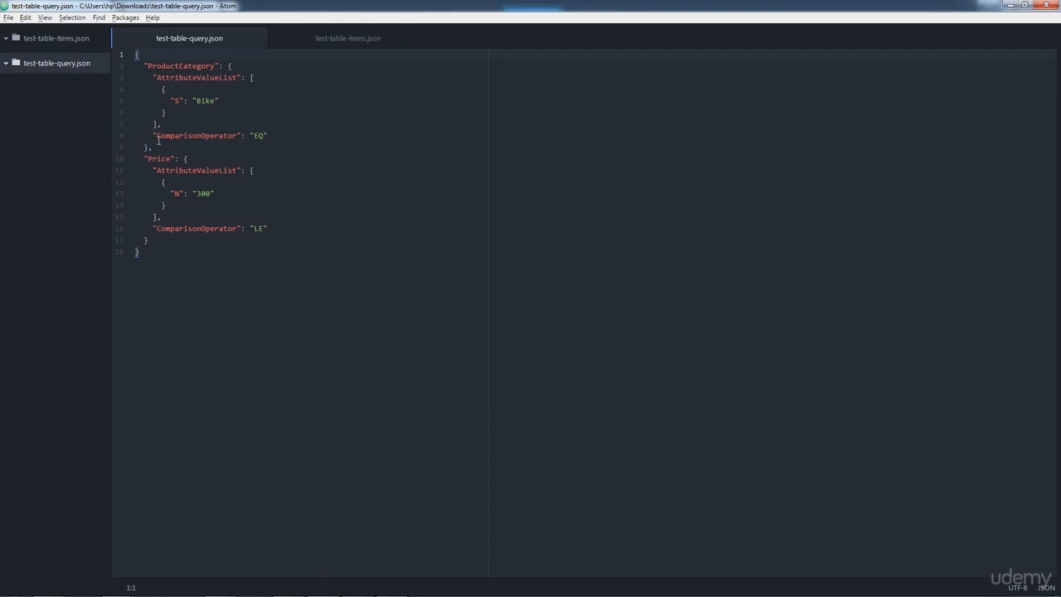
pyautogui.moveTo(152, 147); pyautogui.dragTo(123, 70)
pyautogui.moveTo(146, 240); pyautogui.dragTo(123, 157)
pyautogui.click(189, 73)
pyautogui.moveTo(224, 101); pyautogui.dragTo(172, 97)
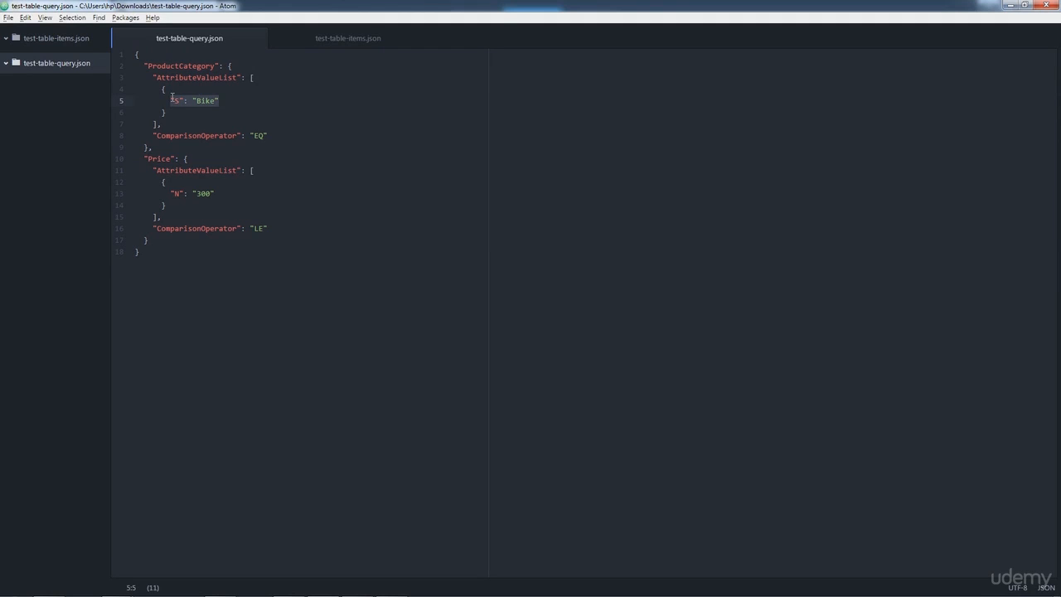
# - Examine the Price condition's numeric value and its comparison operator in the query file
pyautogui.click(154, 158)
pyautogui.moveTo(220, 193); pyautogui.dragTo(173, 193)
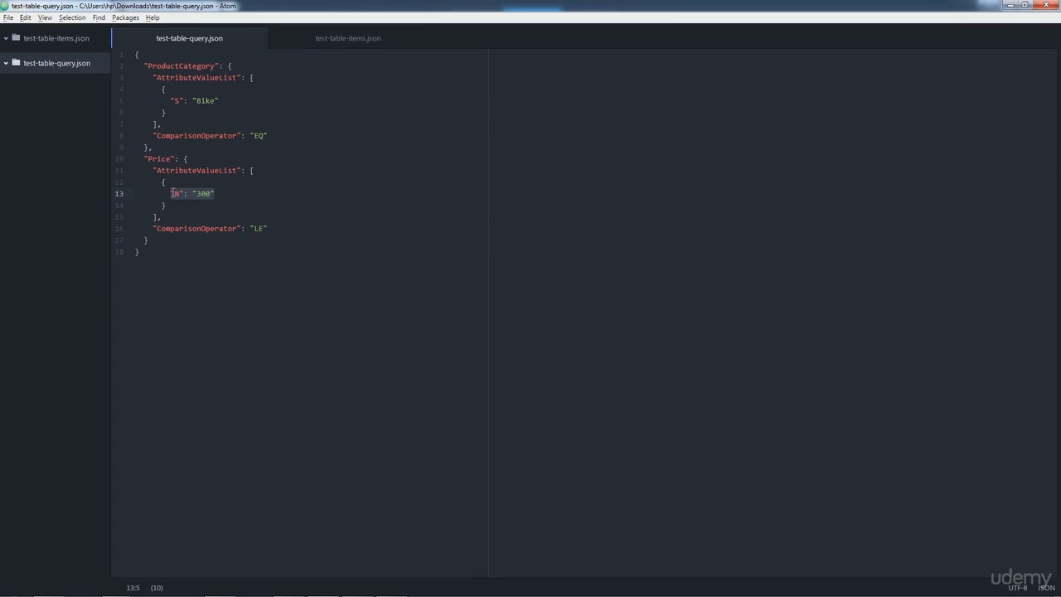
pyautogui.moveTo(263, 229); pyautogui.dragTo(157, 232)
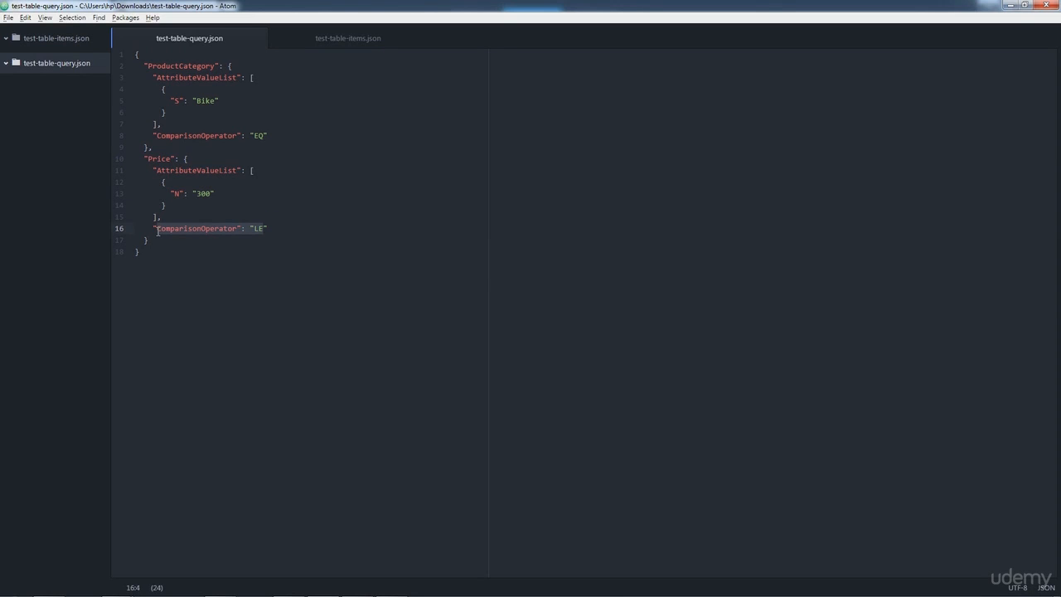
pyautogui.click(274, 228)
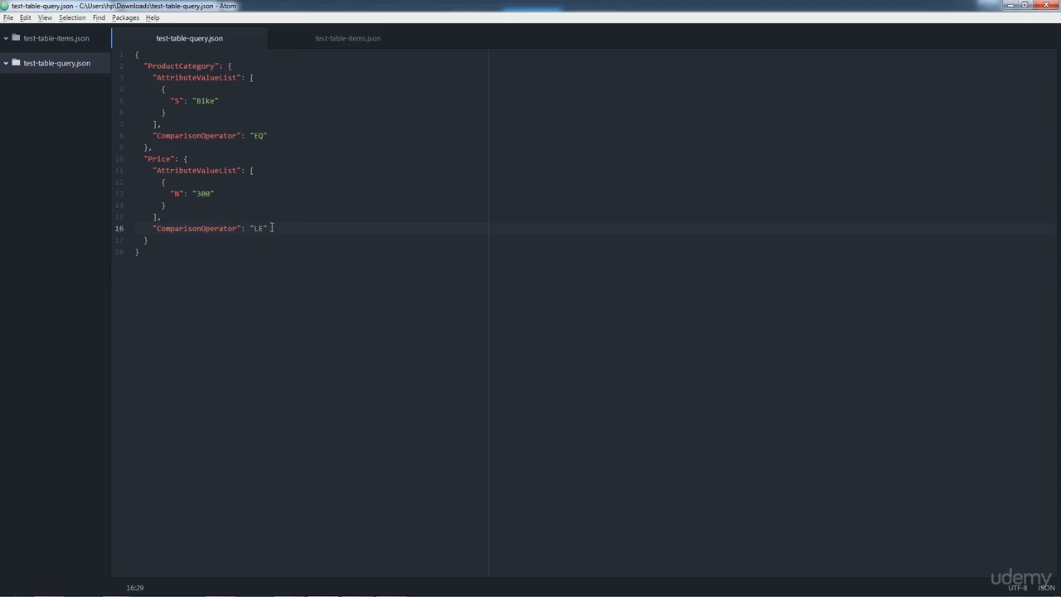
pyautogui.moveTo(214, 194); pyautogui.dragTo(192, 194)
pyautogui.click(279, 239)
# - Examine the ProductCategory condition's comparison operator together with the string it is compared with
pyautogui.click(271, 135)
pyautogui.click(289, 131)
pyautogui.moveTo(289, 131); pyautogui.dragTo(155, 135)
pyautogui.click(204, 93)
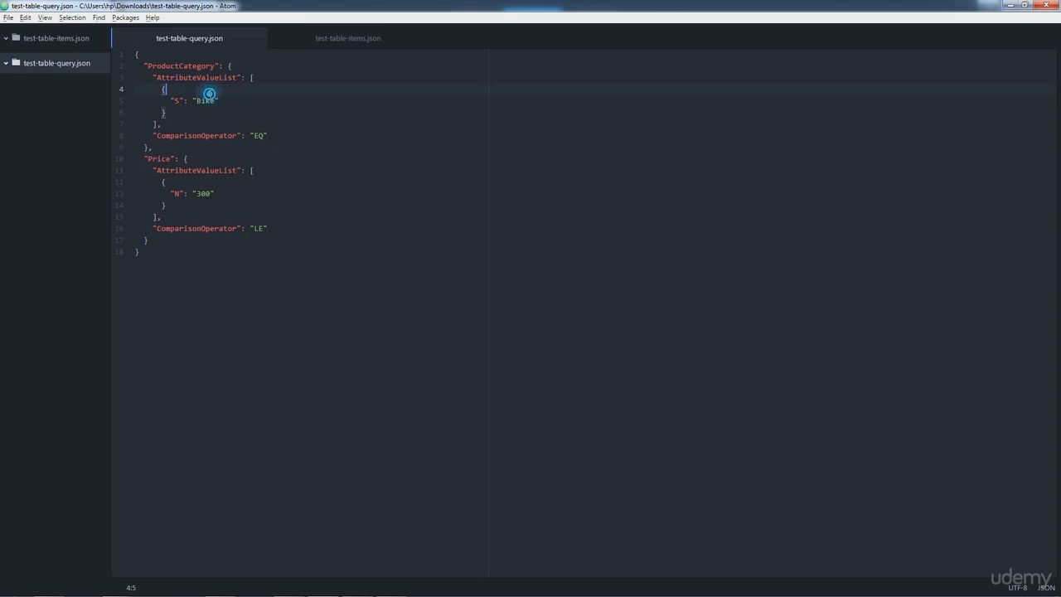
pyautogui.click(286, 123)
pyautogui.click(357, 589)
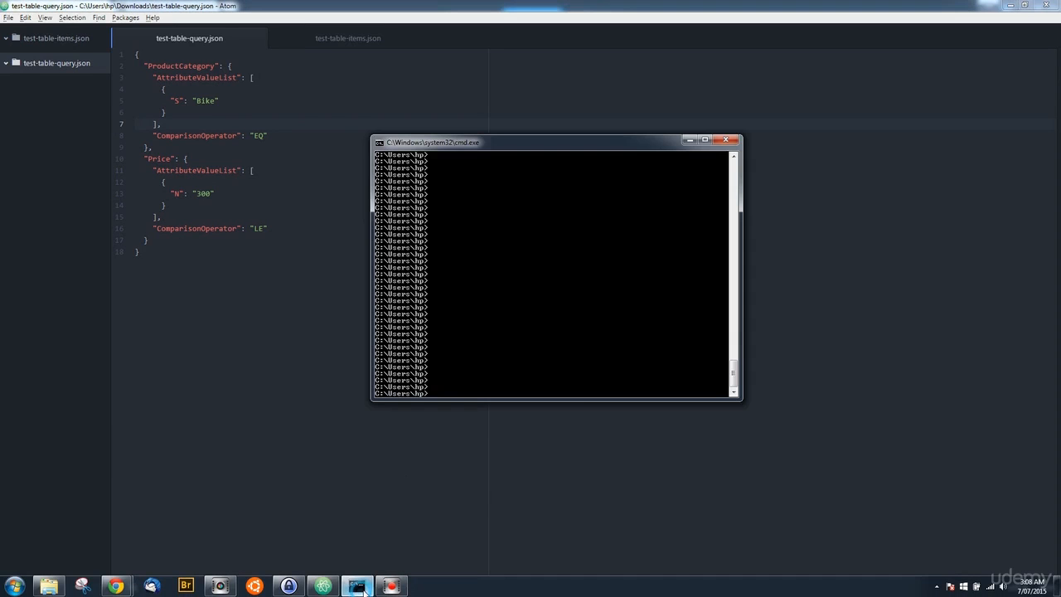
pyautogui.press('Up')
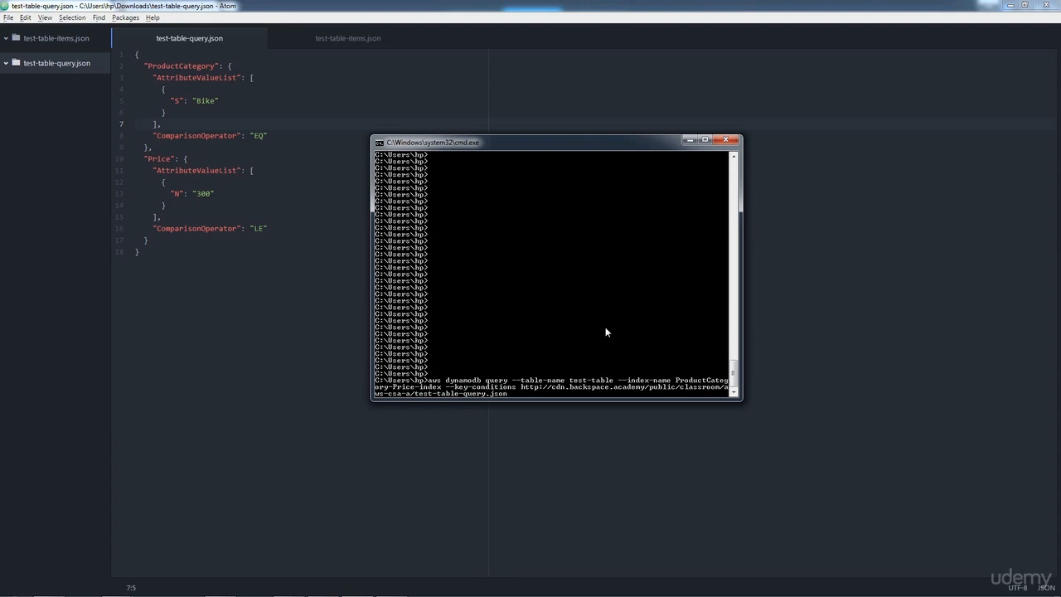
pyautogui.press('Return')
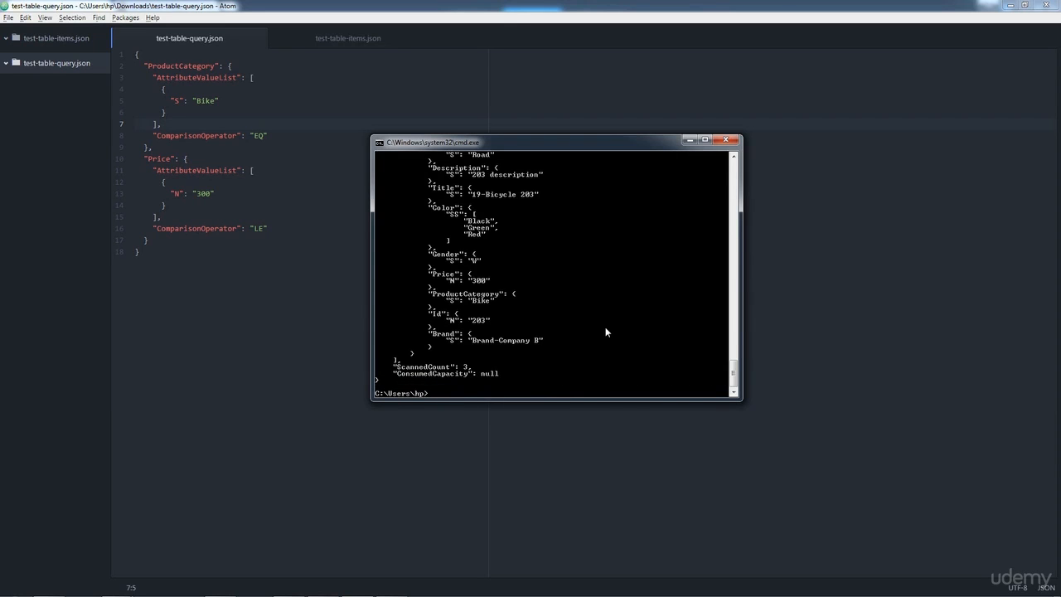
# - Read the query output from its start to its end, checking each returned item's Price, ProductCategory and Id
pyautogui.scroll(7, 605, 331)
pyautogui.scroll(13, 595, 333)
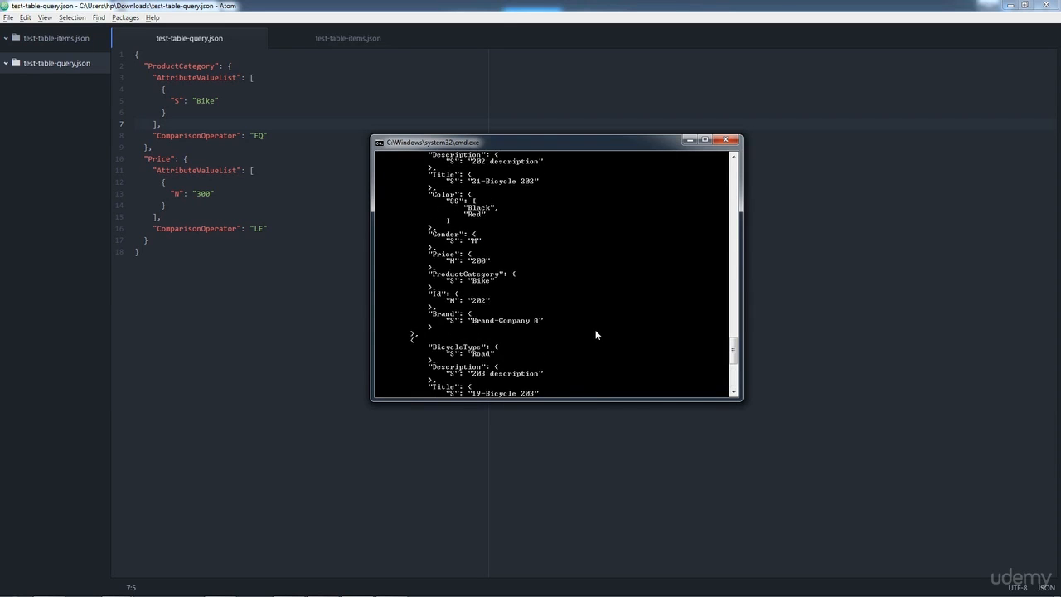
pyautogui.scroll(5, 595, 334)
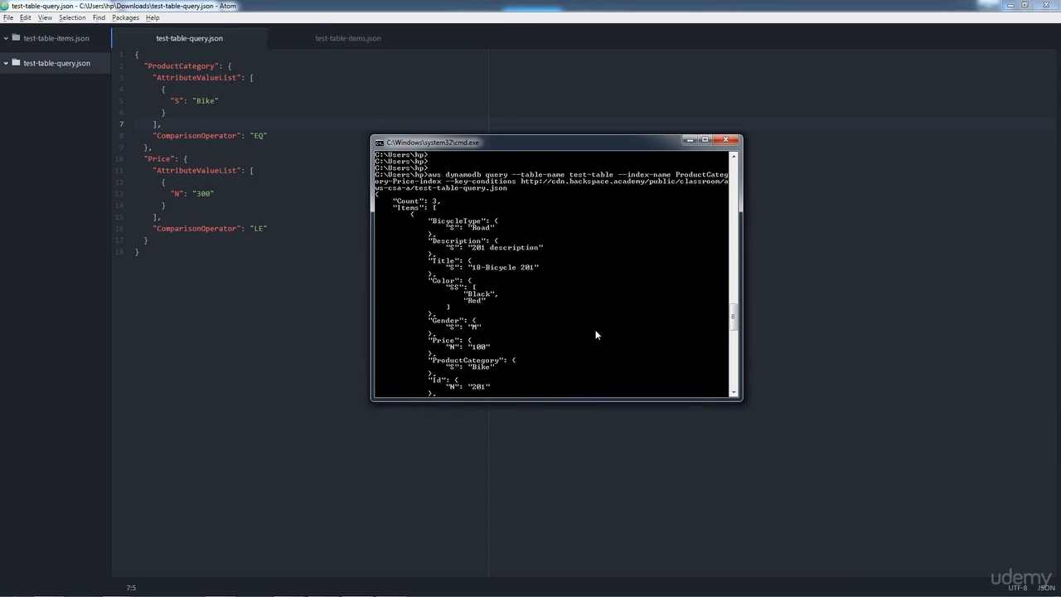
pyautogui.scroll(-1, 592, 330)
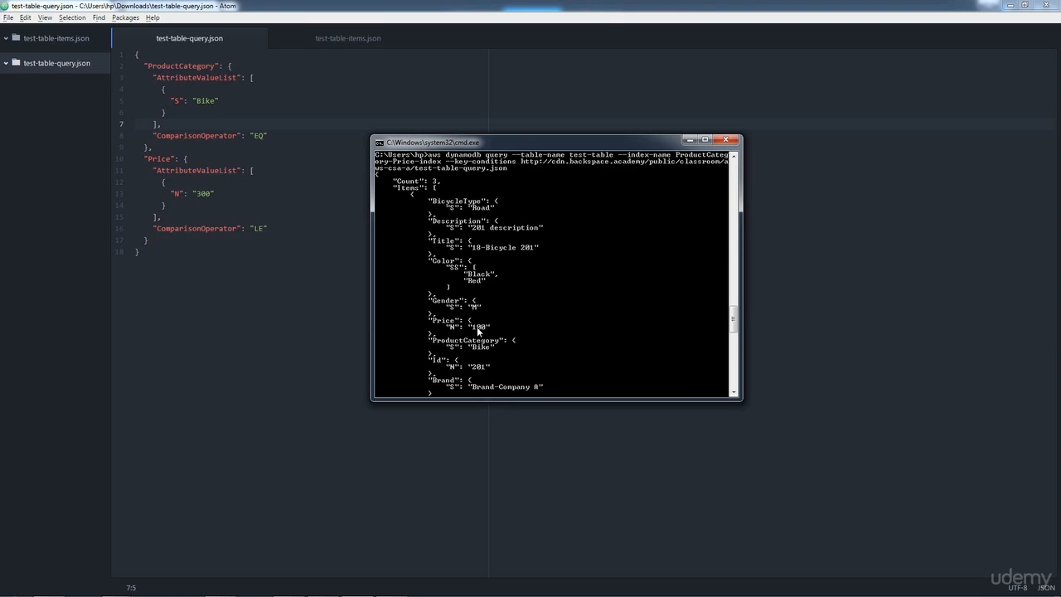
pyautogui.scroll(-8, 521, 327)
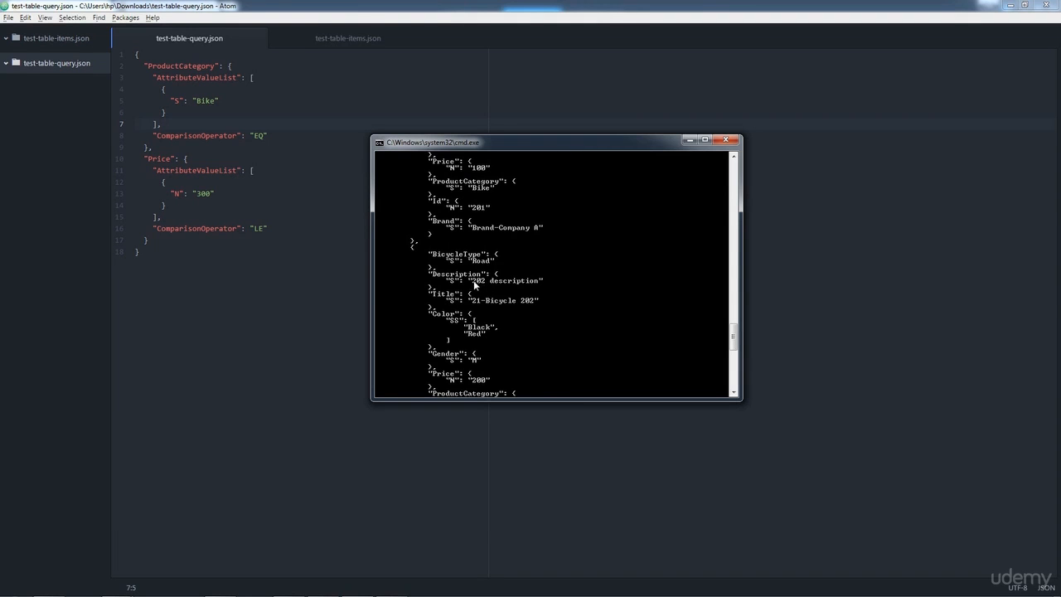
pyautogui.scroll(-2, 517, 311)
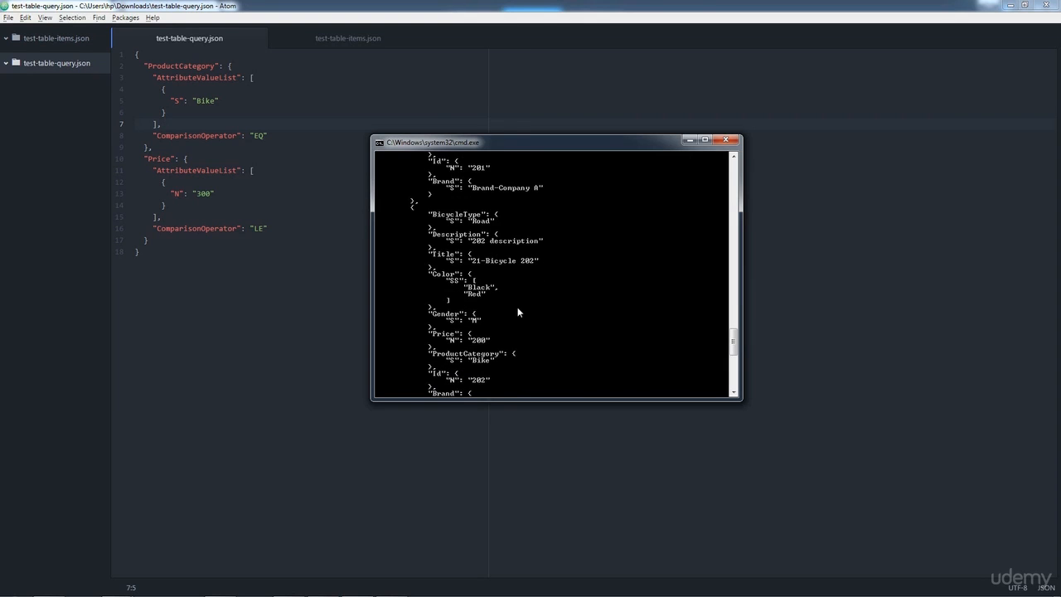
pyautogui.scroll(-10, 549, 336)
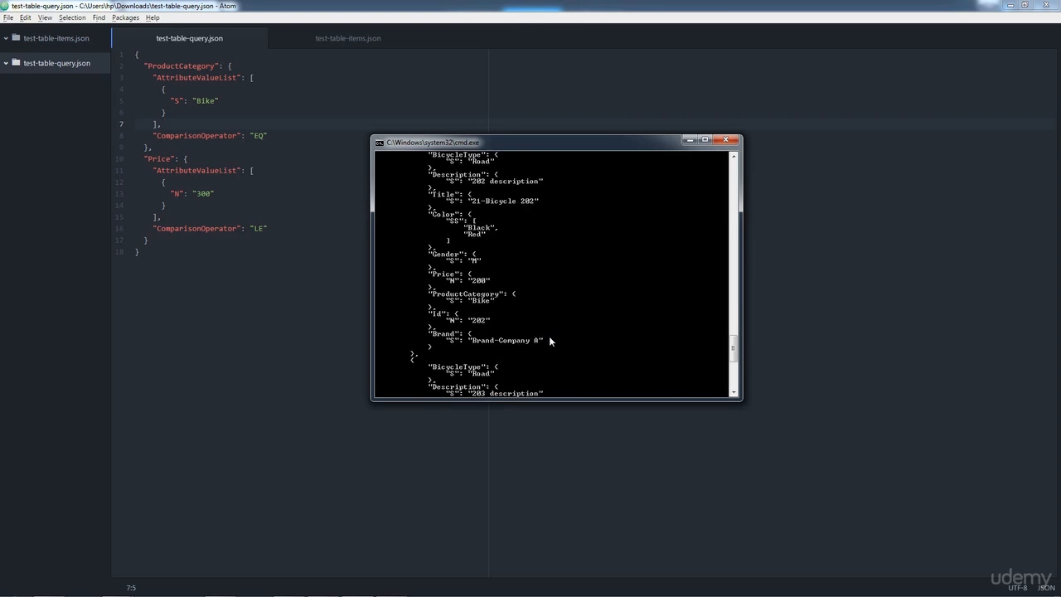
pyautogui.scroll(-1, 550, 337)
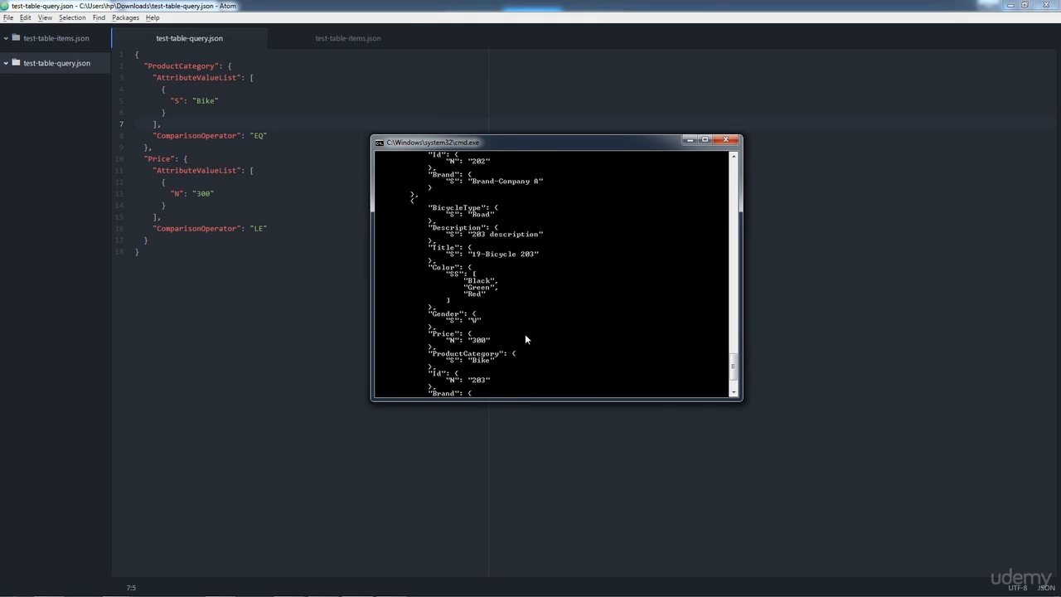
pyautogui.scroll(-3, 524, 333)
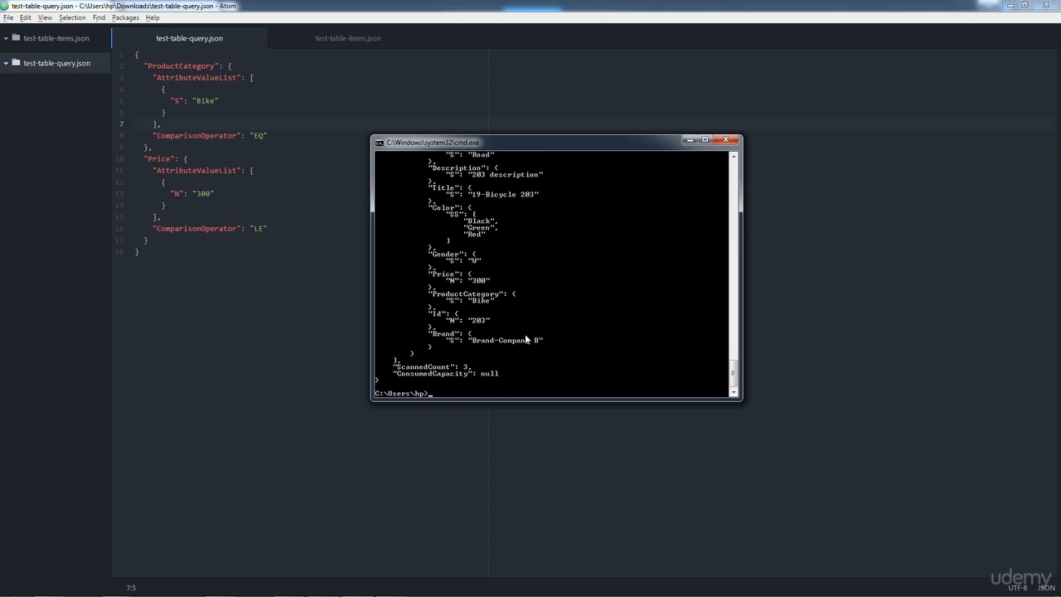